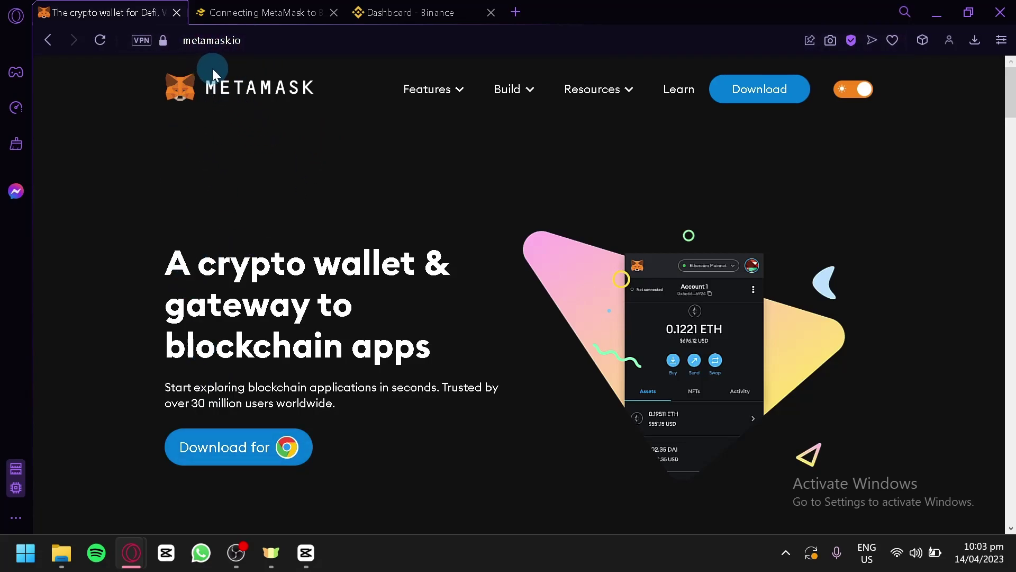
- Go from metamask.io to MetaMask's Chrome Web Store listing and decline switching to Chrome
left_click(222, 40)
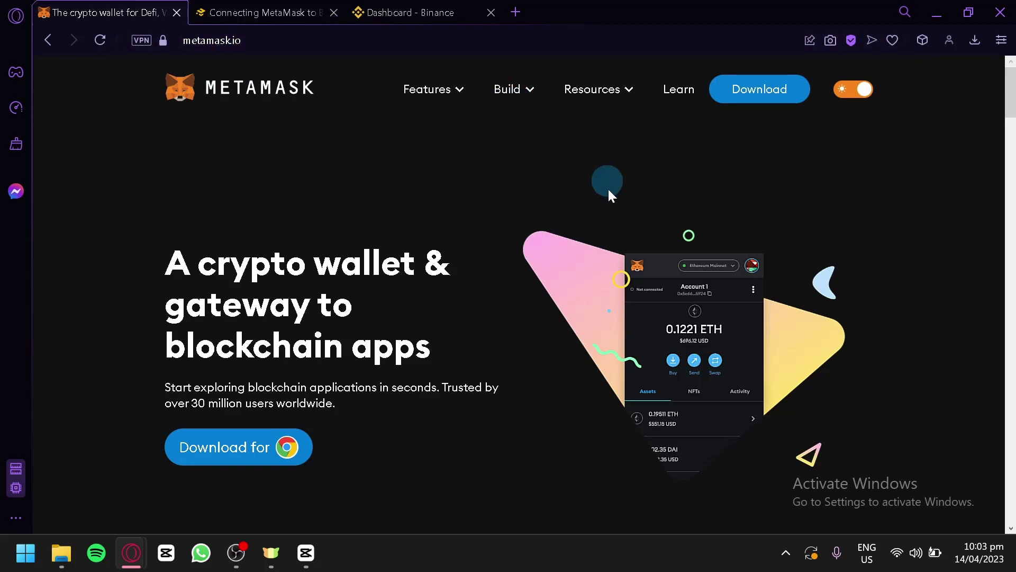
left_click(231, 464)
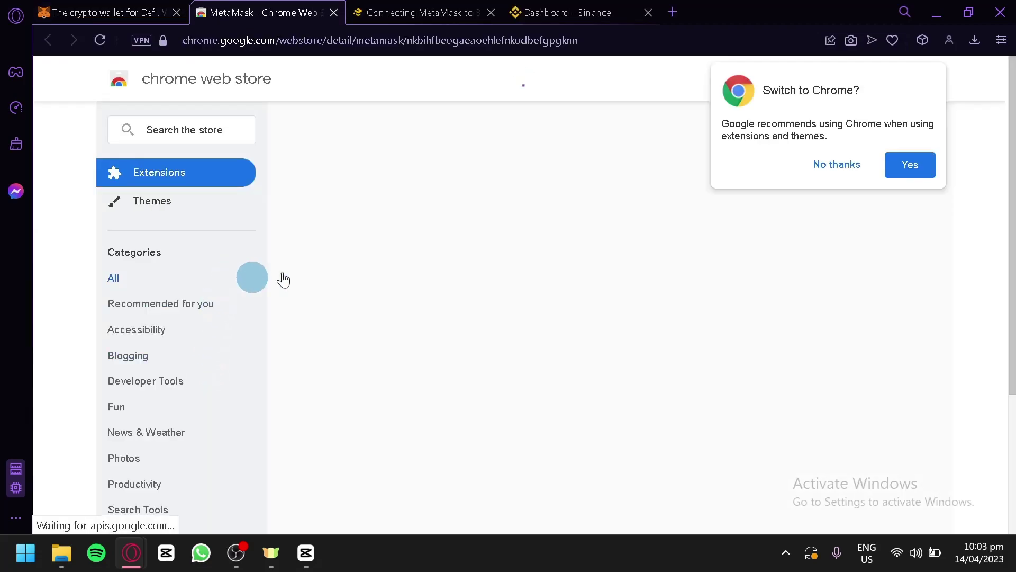
left_click(830, 167)
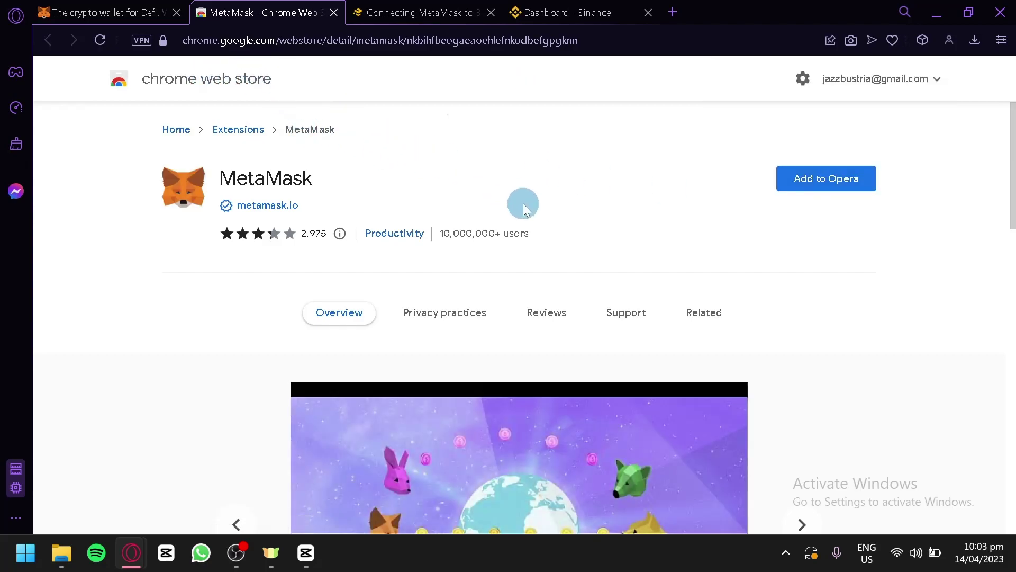
scroll(432, 220, "down", 5)
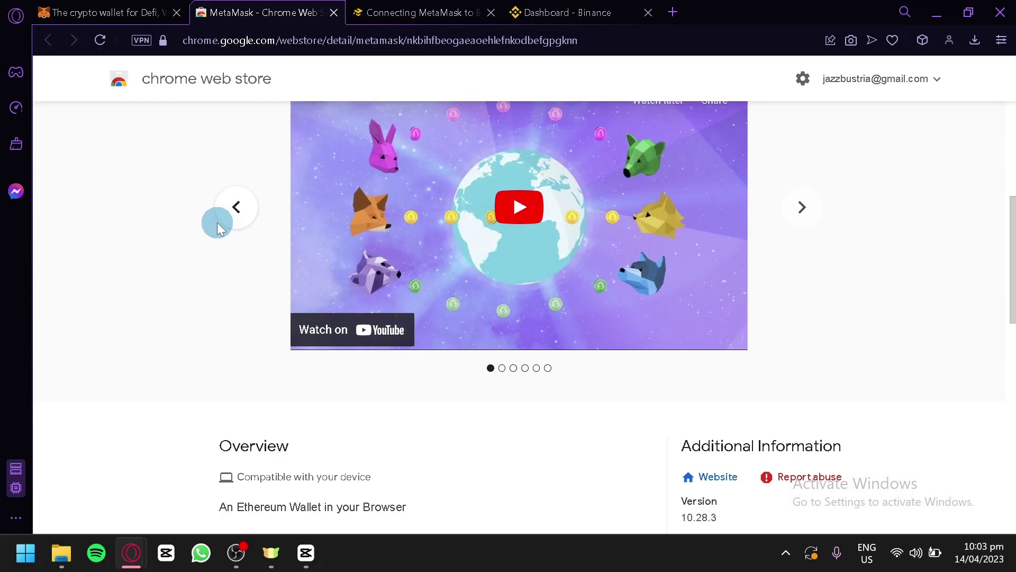
scroll(217, 228, "down", 2)
scroll(218, 225, "up", 7)
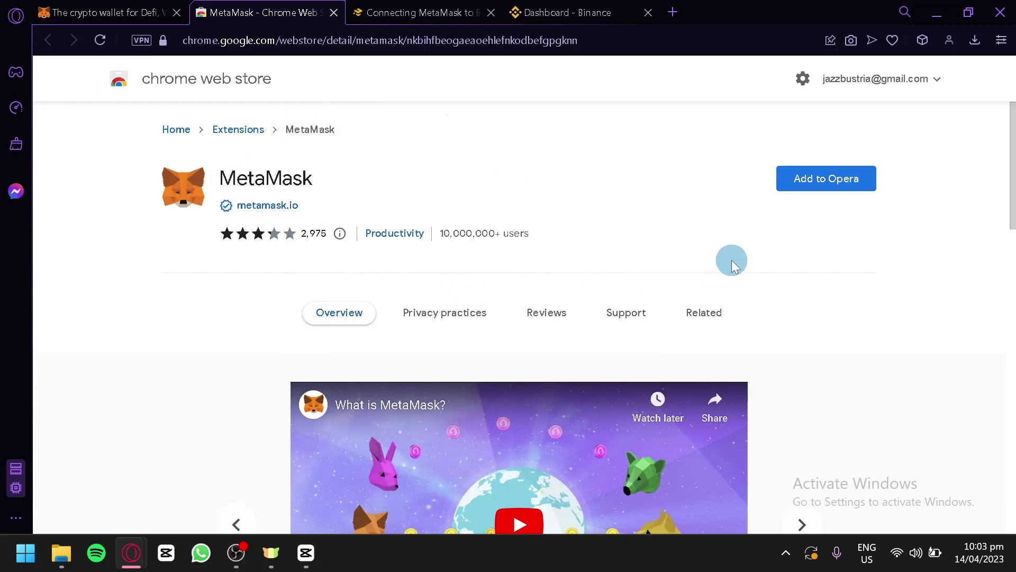
- Add the MetaMask extension to Opera, then page through its preview screenshots to the last one
left_click(791, 186)
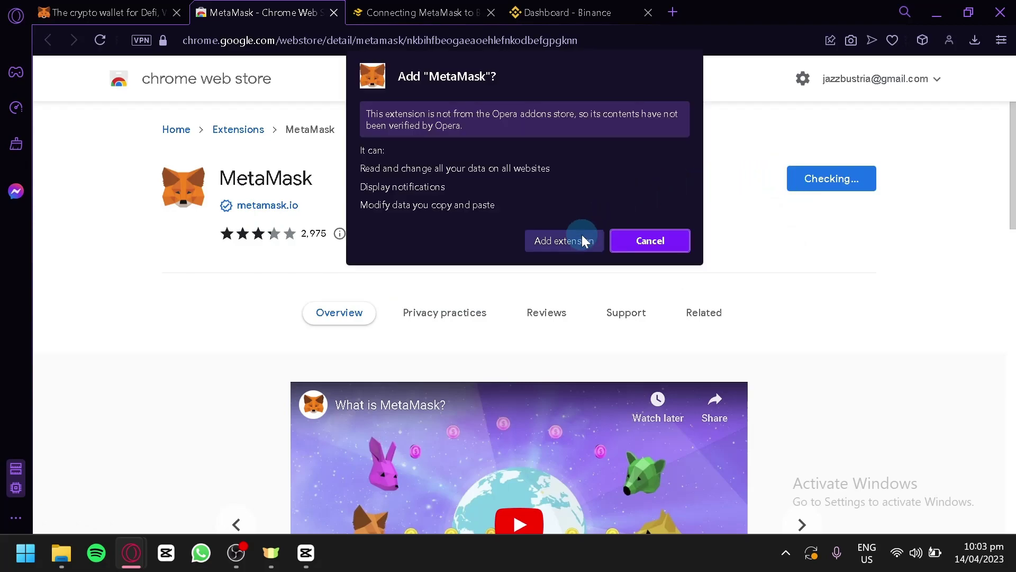
left_click(582, 238)
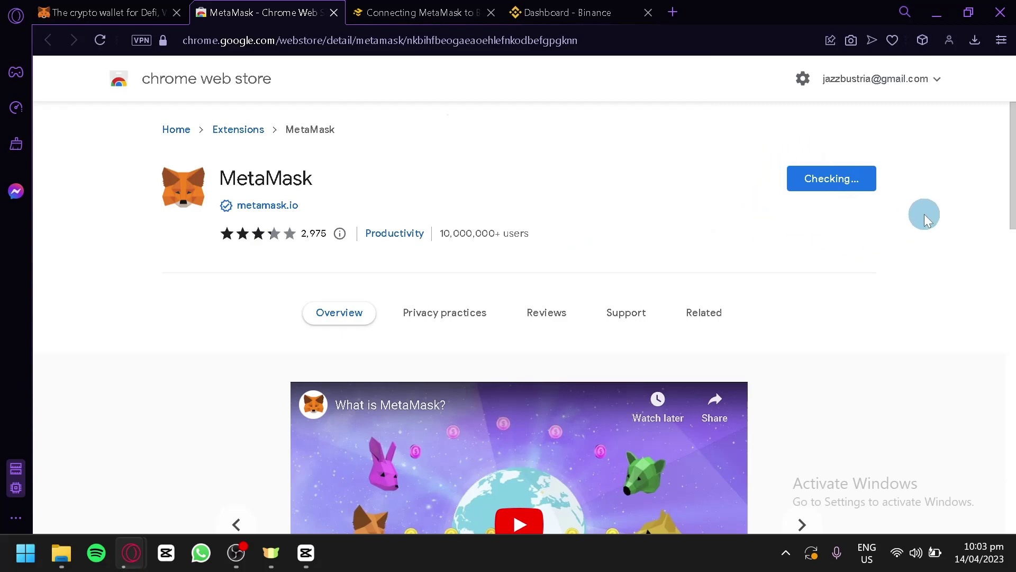
scroll(900, 228, "down", 4)
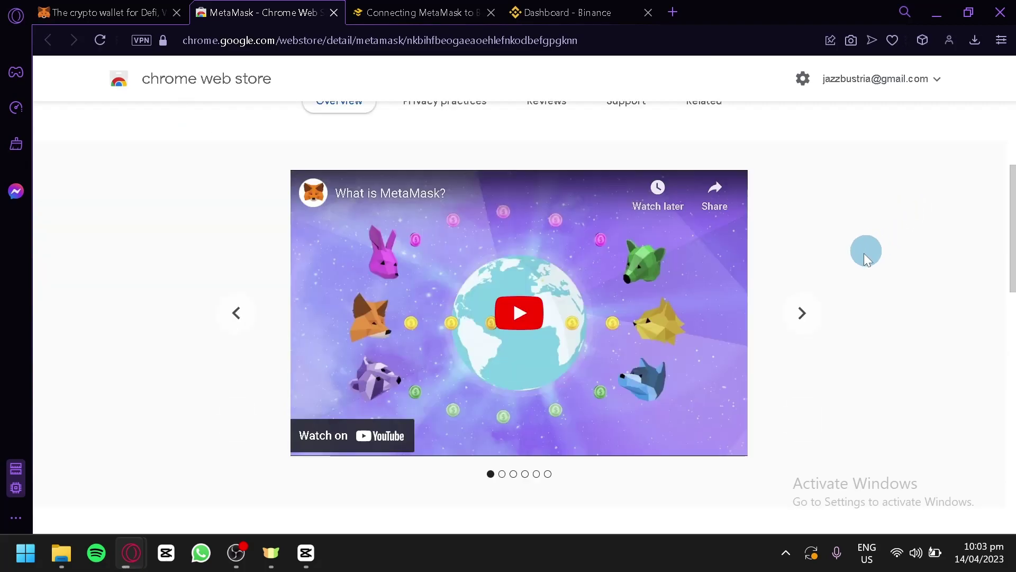
left_click(811, 310)
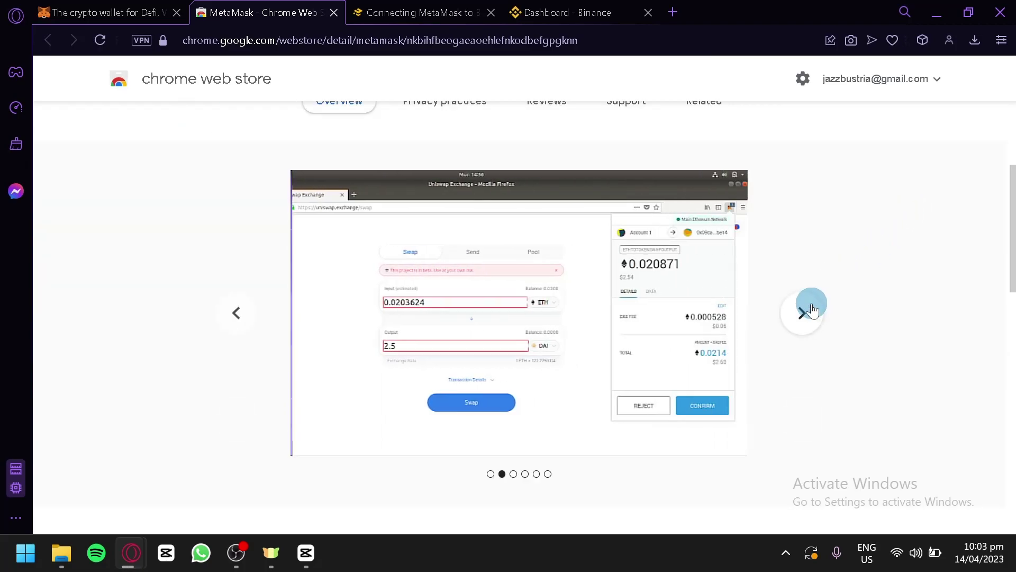
left_click(812, 309)
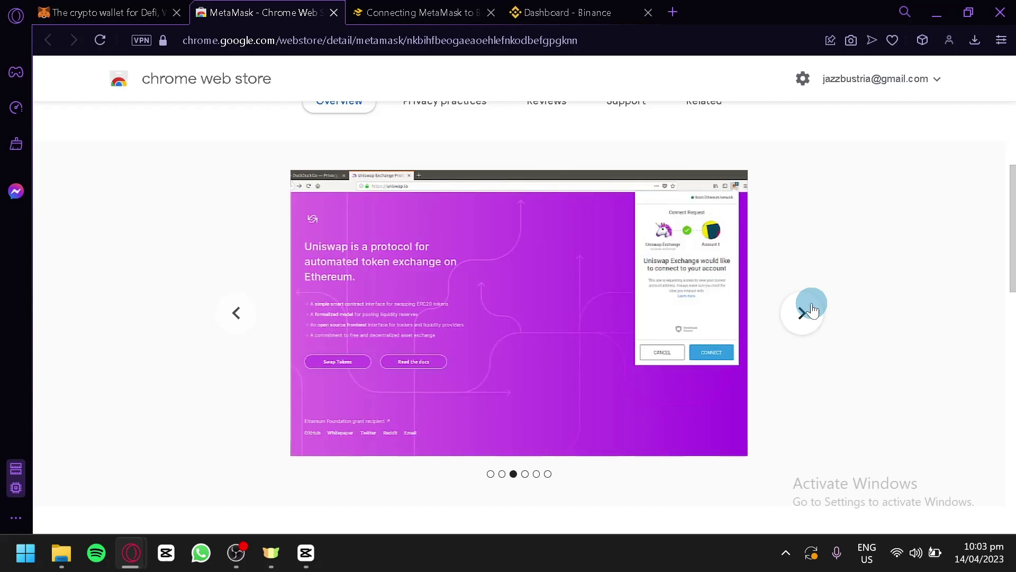
left_click(812, 309)
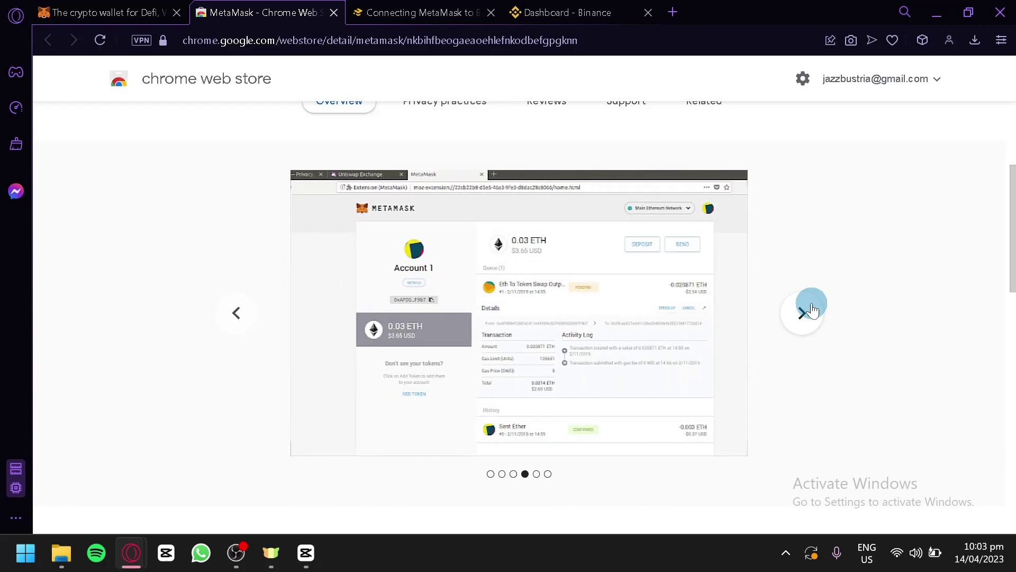
left_click(811, 309)
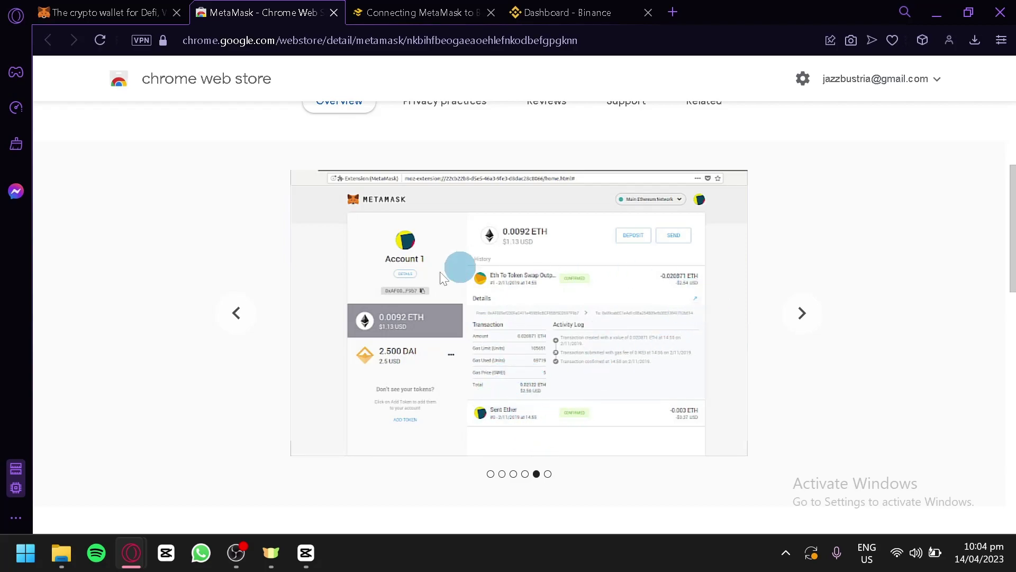
left_click(804, 313)
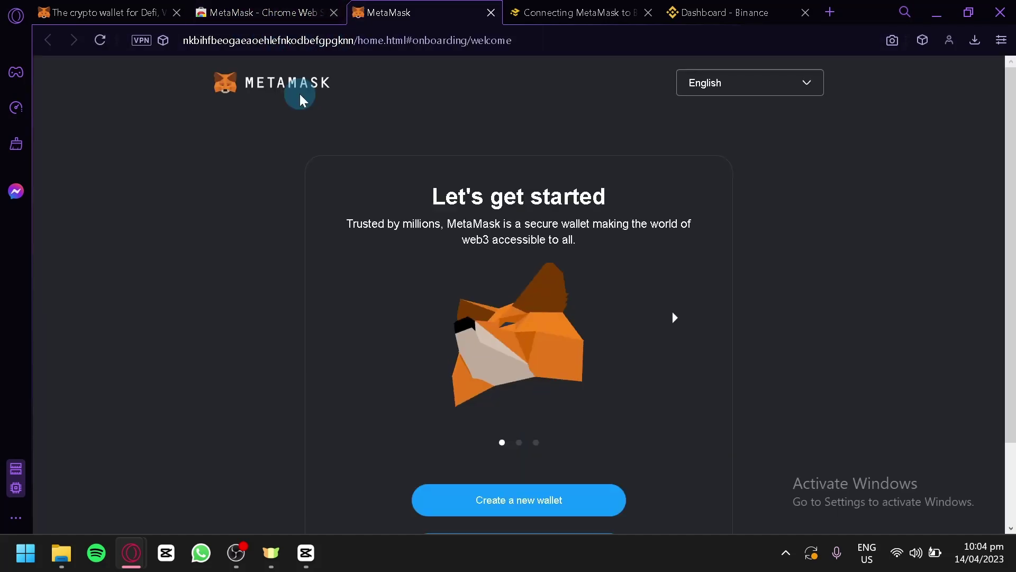
- Start creating a new wallet and agree to share anonymous usage data
scroll(328, 137, "down", 2)
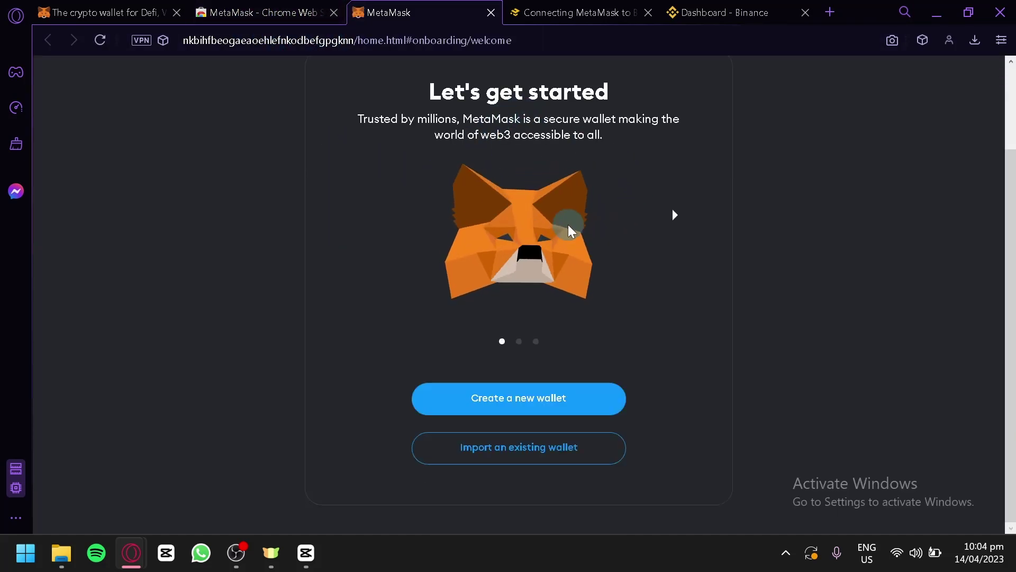
scroll(569, 225, "up", 2)
scroll(569, 228, "down", 2)
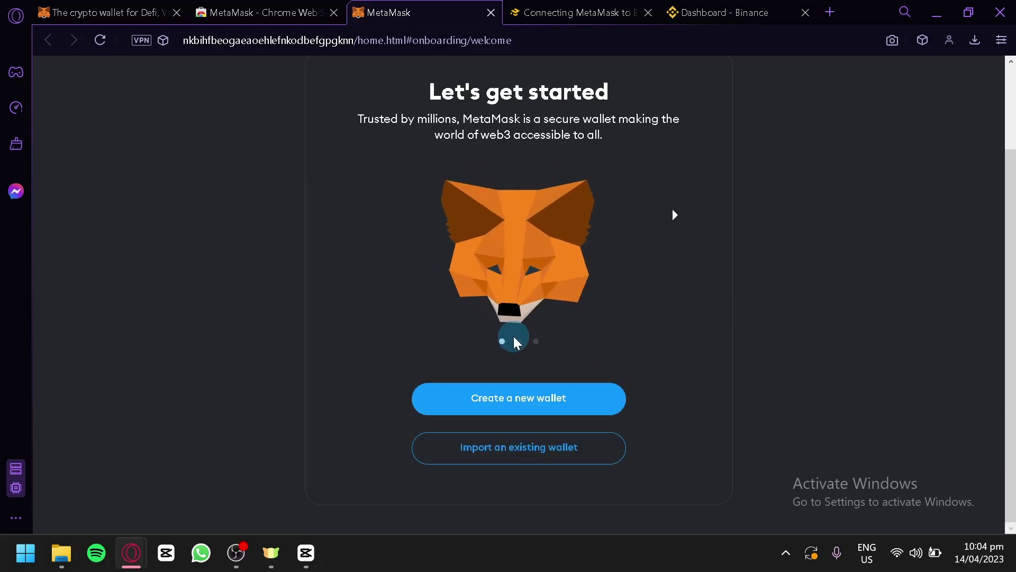
left_click(545, 405)
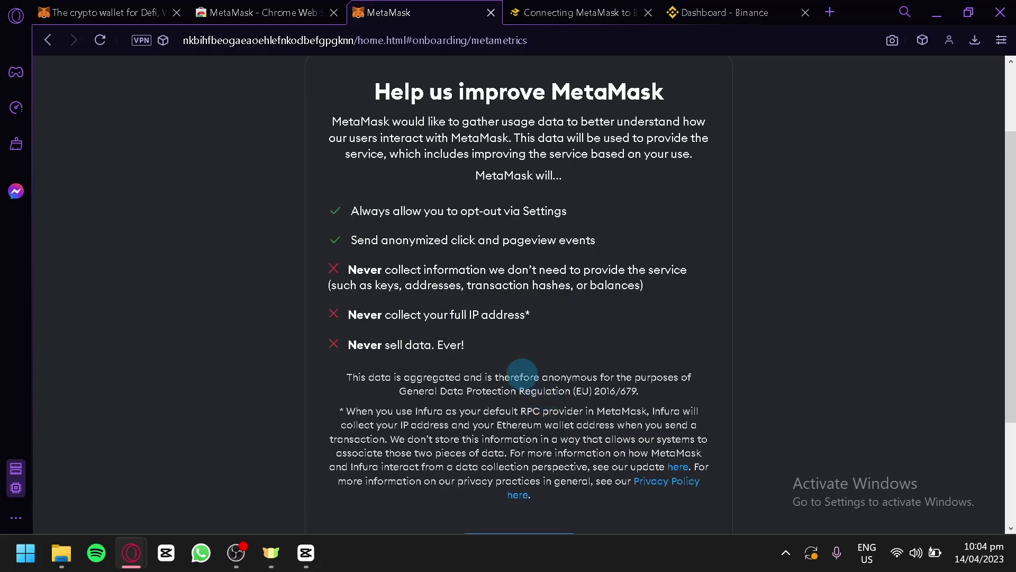
scroll(460, 151, "down", 2)
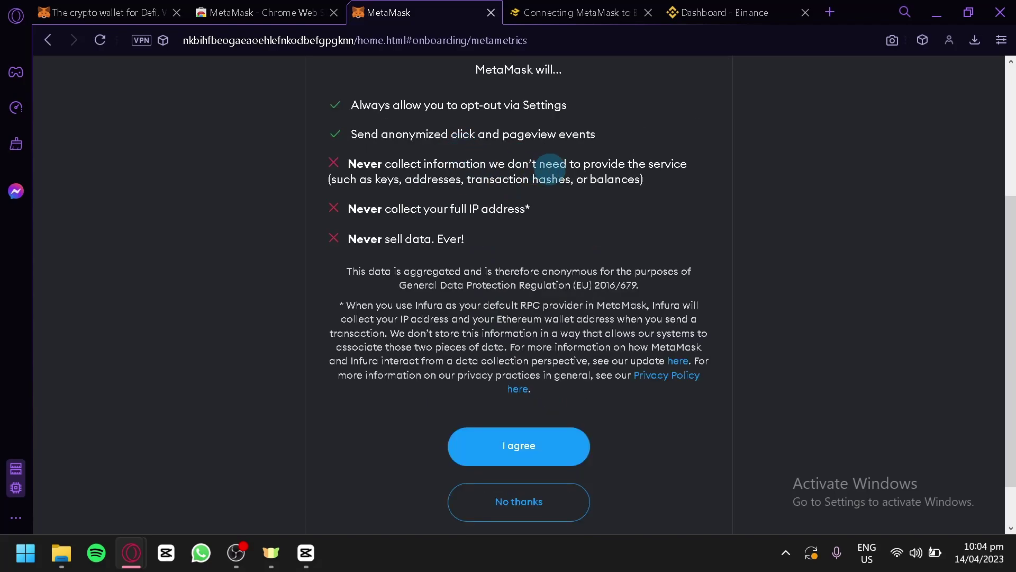
scroll(553, 164, "up", 2)
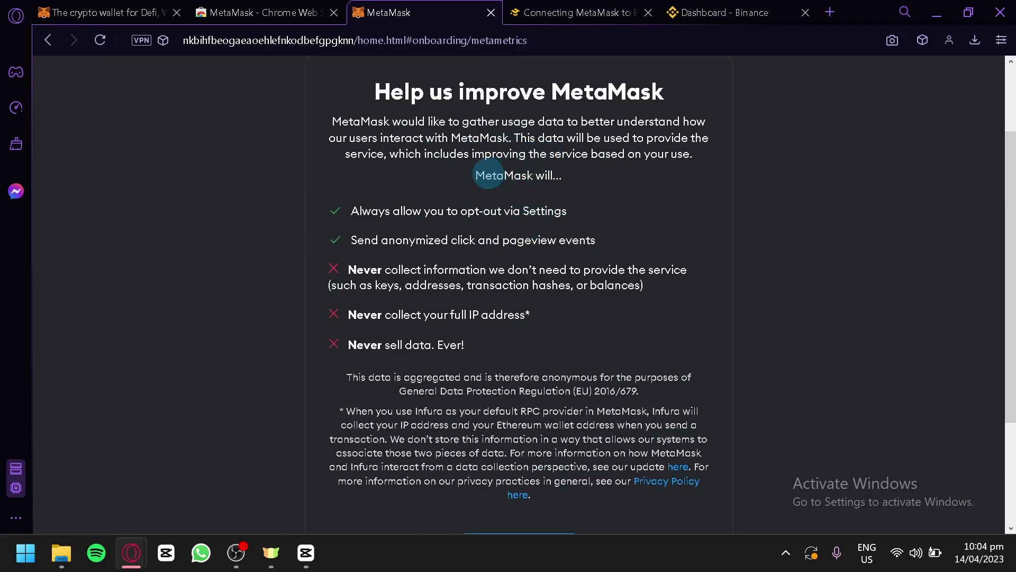
scroll(519, 238, "down", 2)
left_click(531, 449)
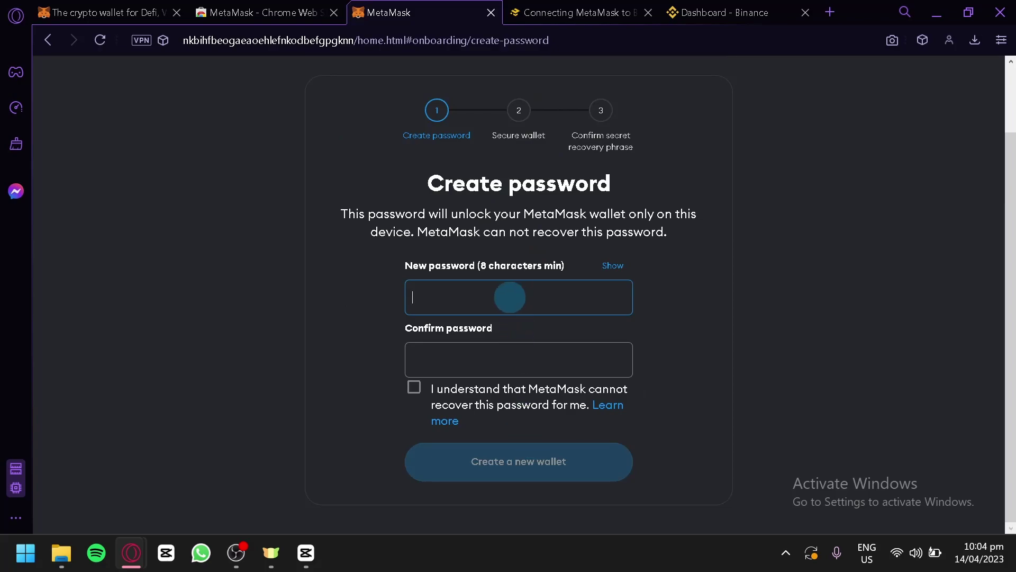
- Enter and confirm a strong wallet password and create the wallet
left_click(465, 291)
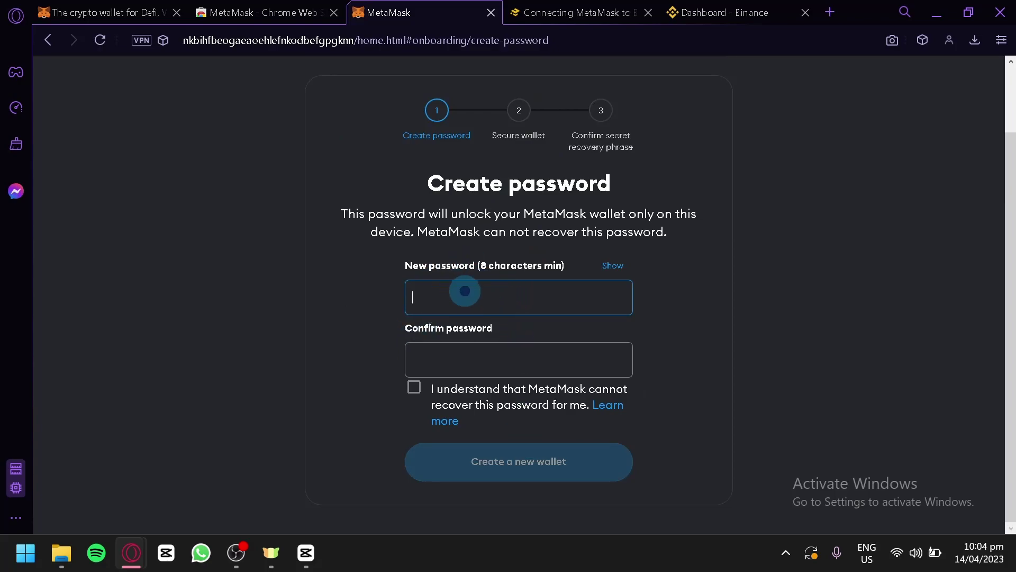
type("a")
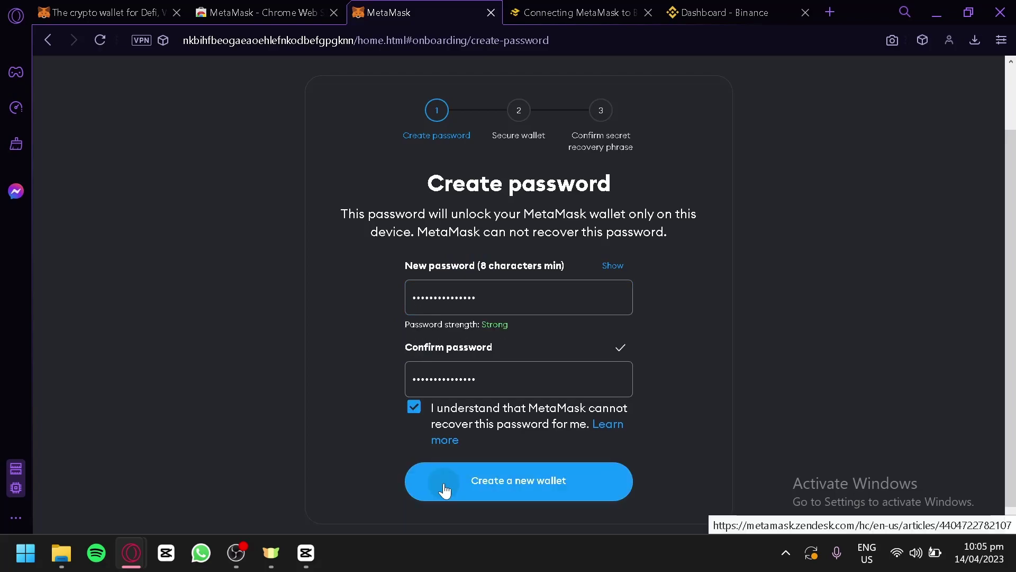
left_click(444, 484)
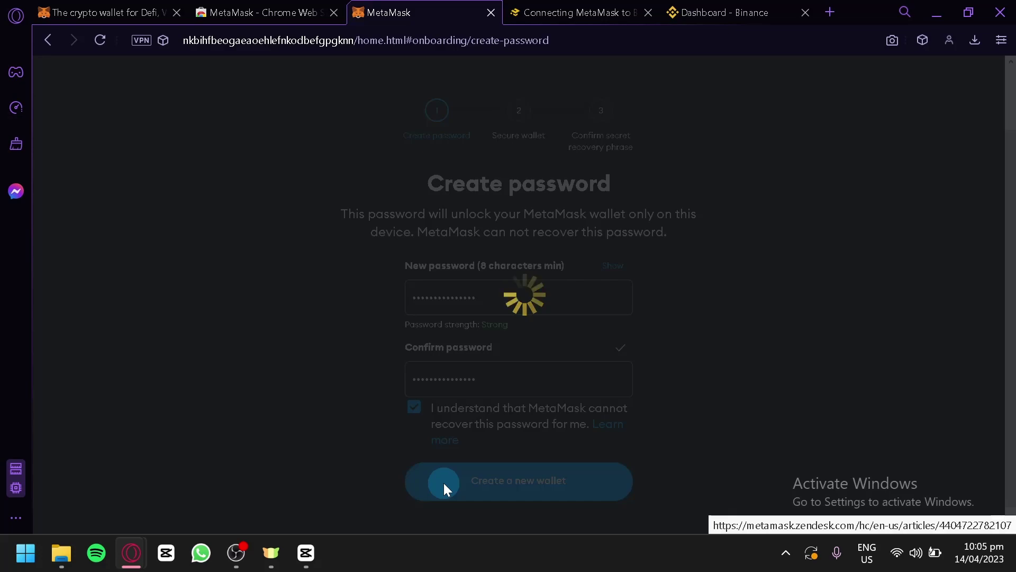
scroll(699, 227, "up", 2)
scroll(431, 305, "down", 2)
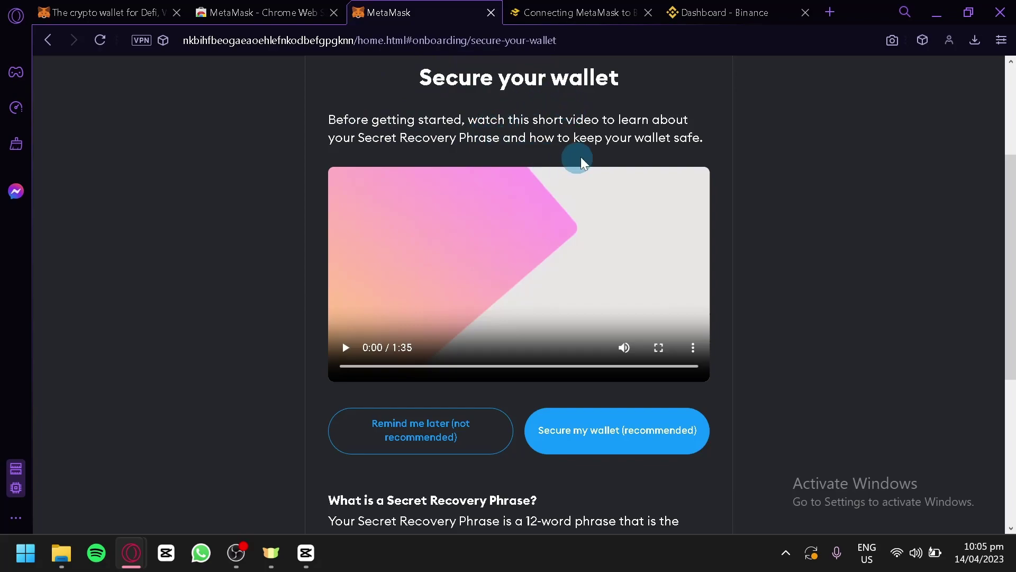
- Postpone the Secret Recovery Phrase backup, acknowledging the risk and skipping account security
scroll(317, 428, "down", 2)
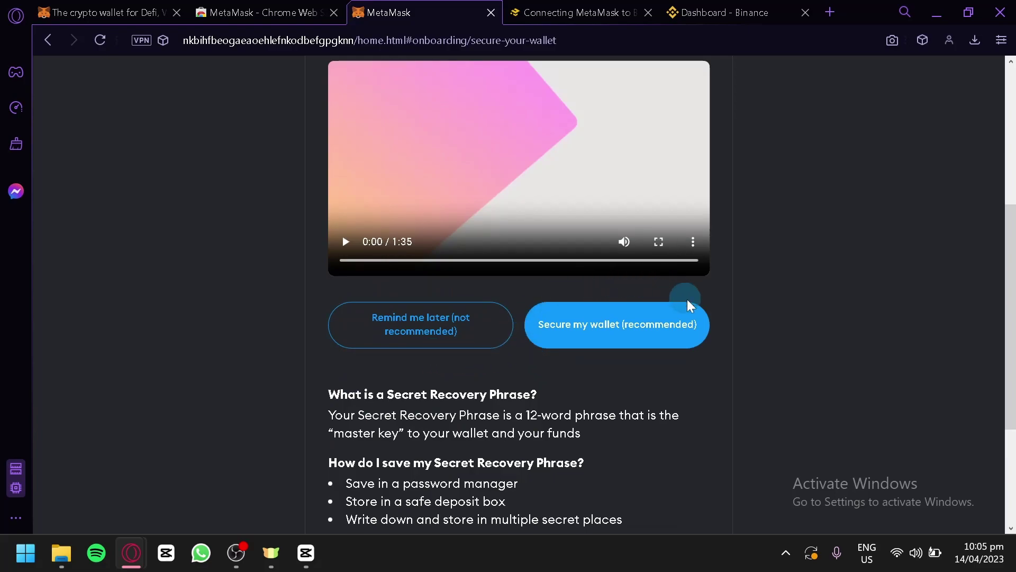
scroll(649, 381, "down", 2)
scroll(586, 246, "down", 2)
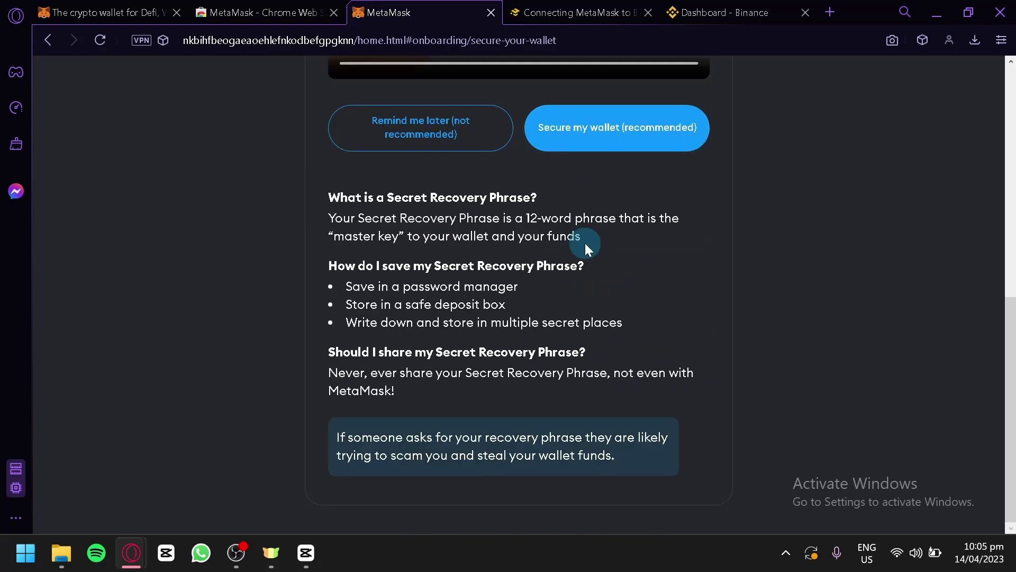
scroll(661, 227, "up", 2)
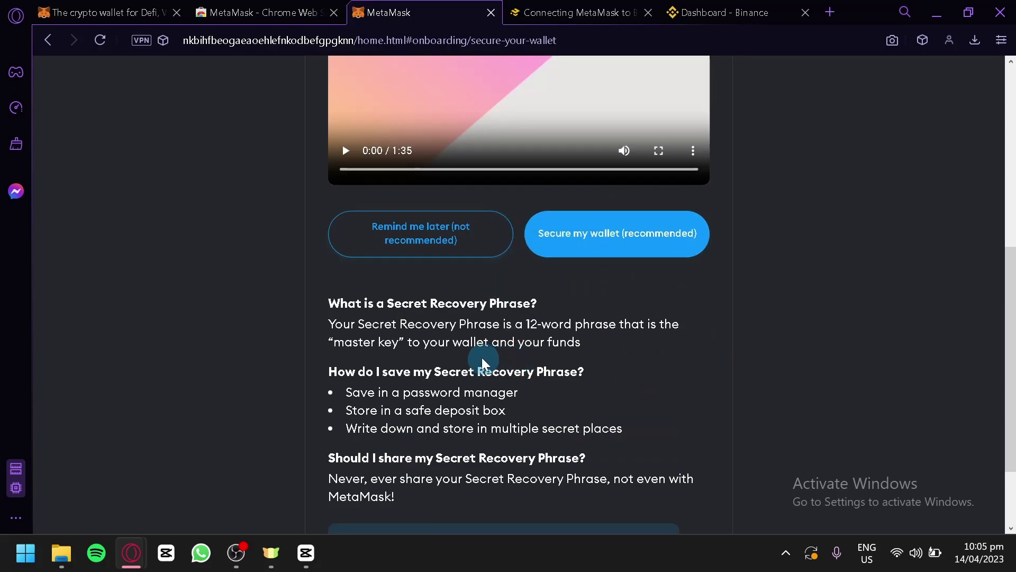
scroll(438, 249, "up", 2)
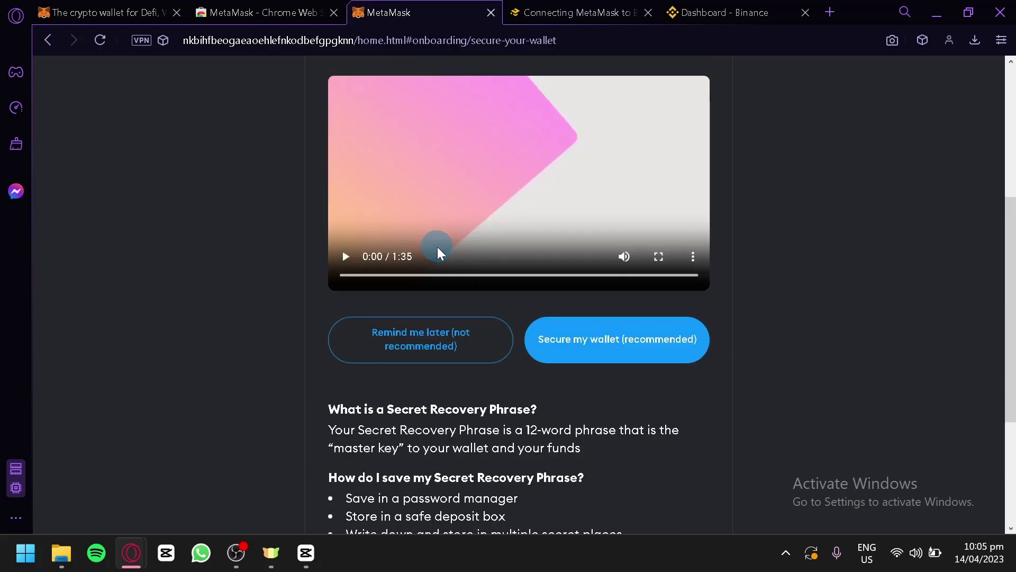
left_click(449, 355)
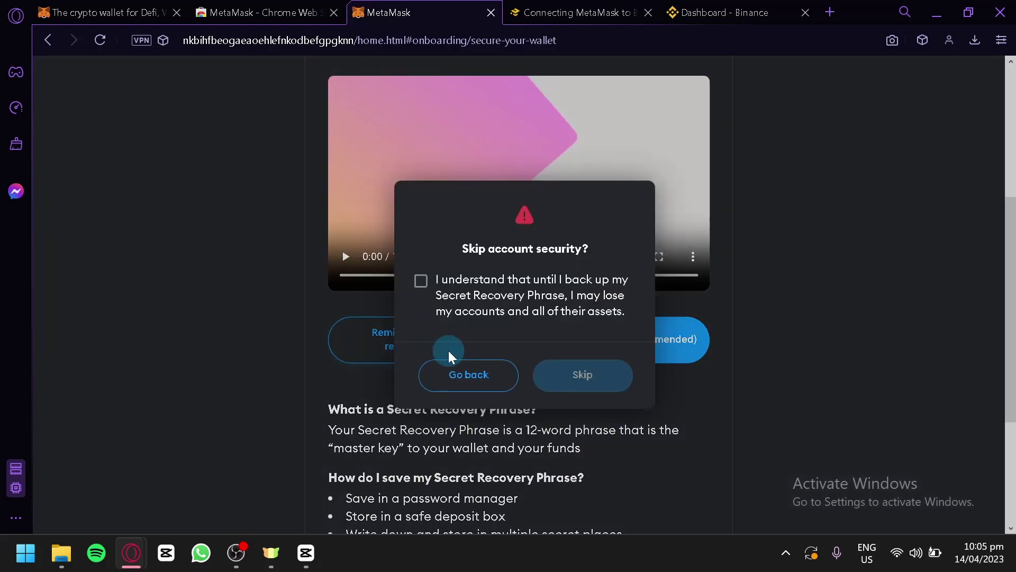
left_click(420, 280)
left_click(595, 375)
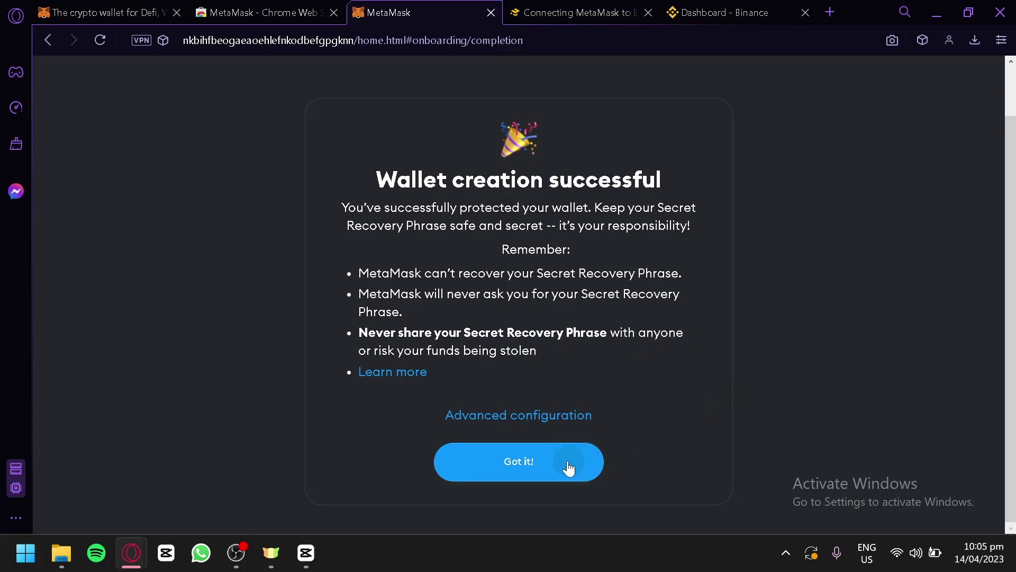
- Dismiss the success message and install tips, then close the What's new announcement
left_click(543, 468)
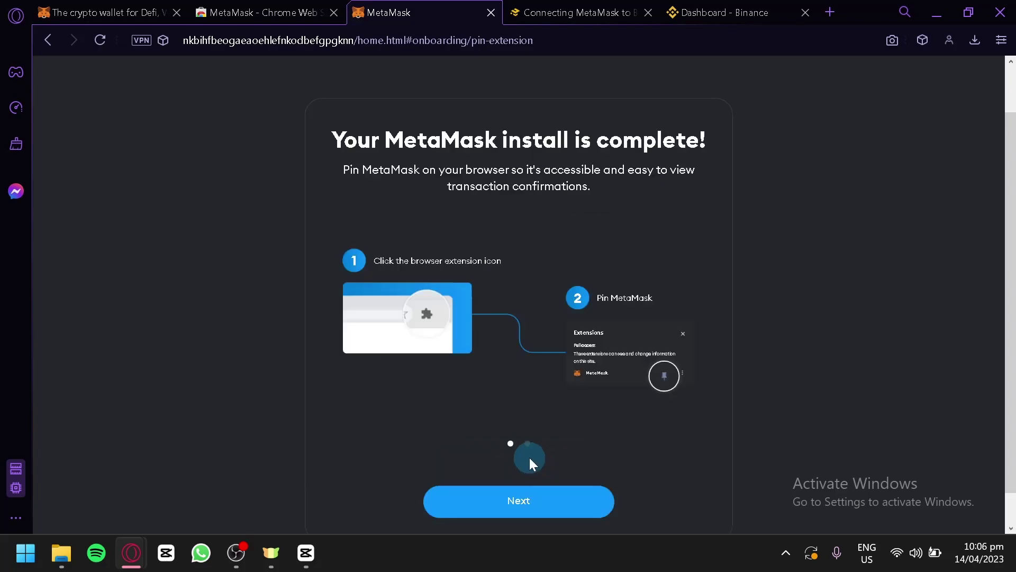
left_click(558, 508)
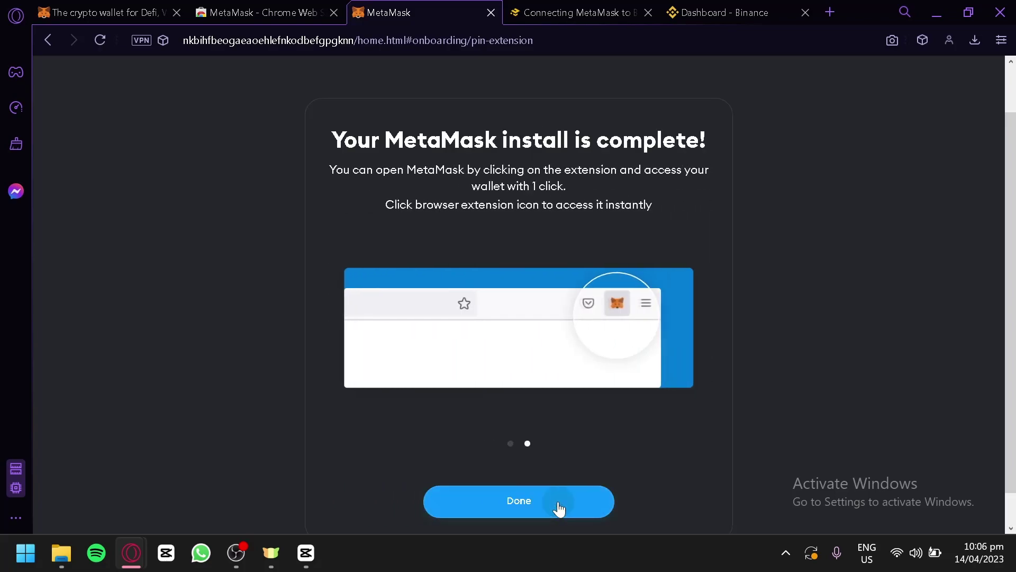
left_click(558, 508)
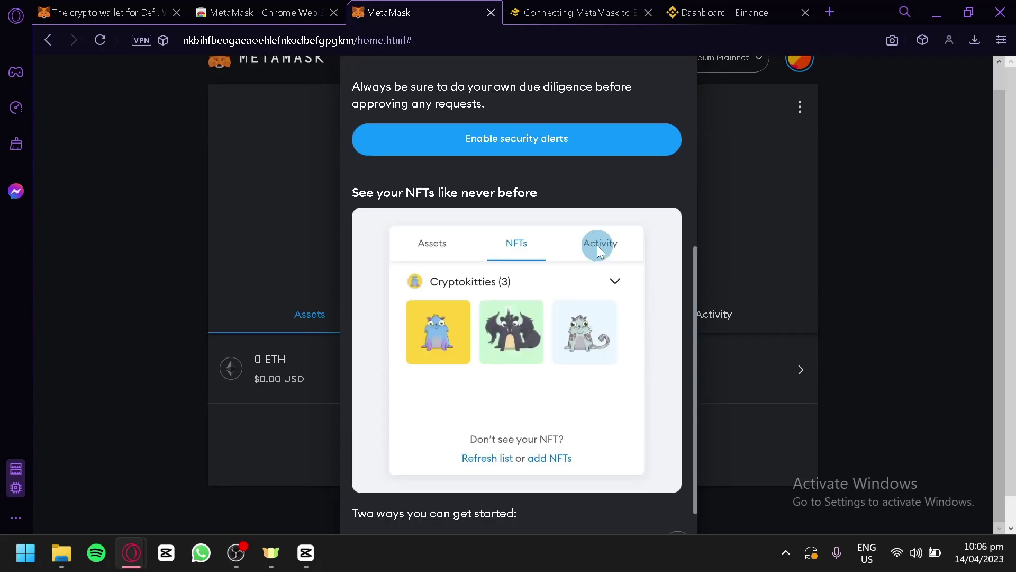
scroll(598, 250, "down", 2)
scroll(597, 246, "up", 7)
scroll(596, 246, "down", 4)
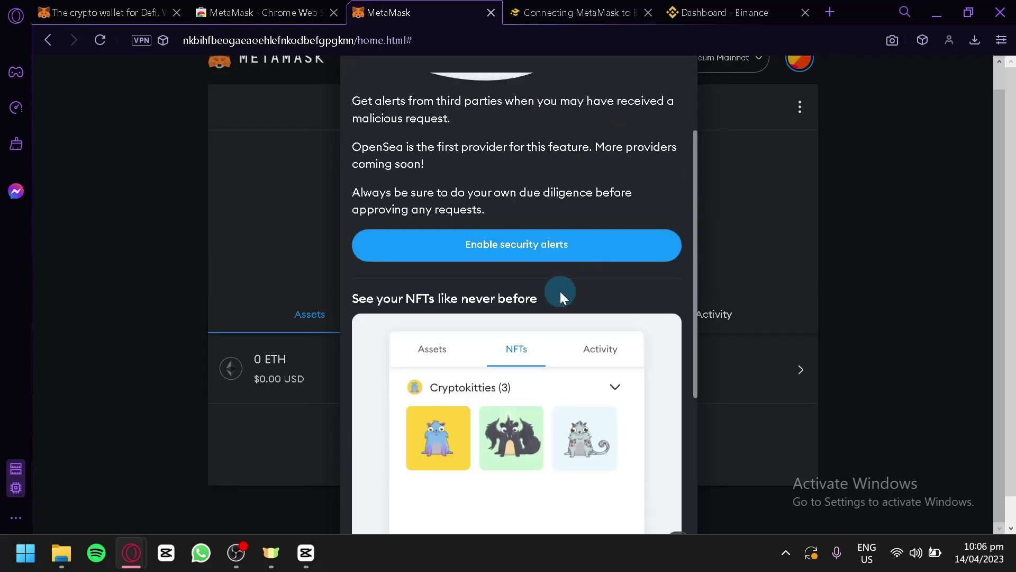
scroll(560, 291, "down", 4)
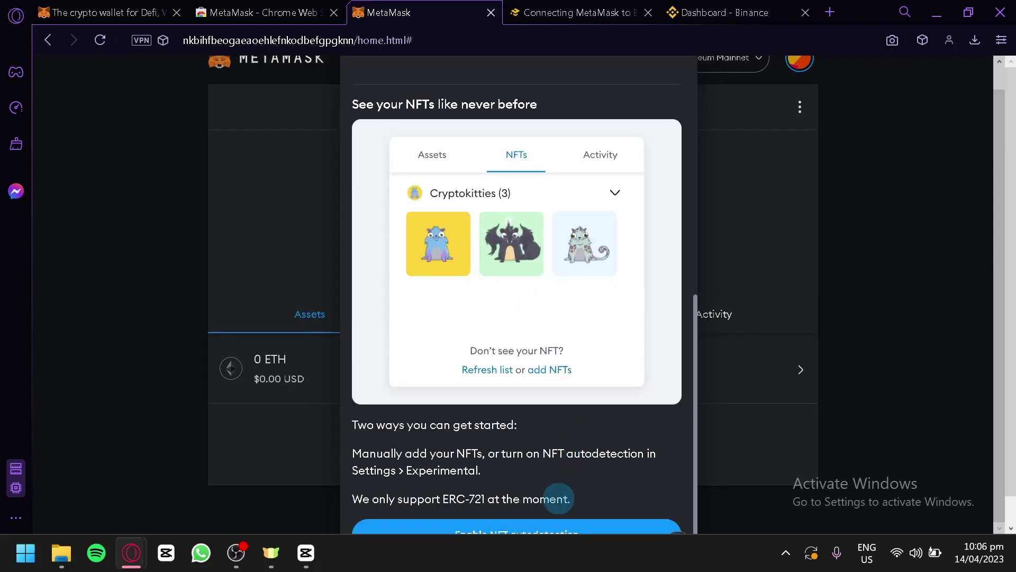
scroll(564, 510, "down", 1)
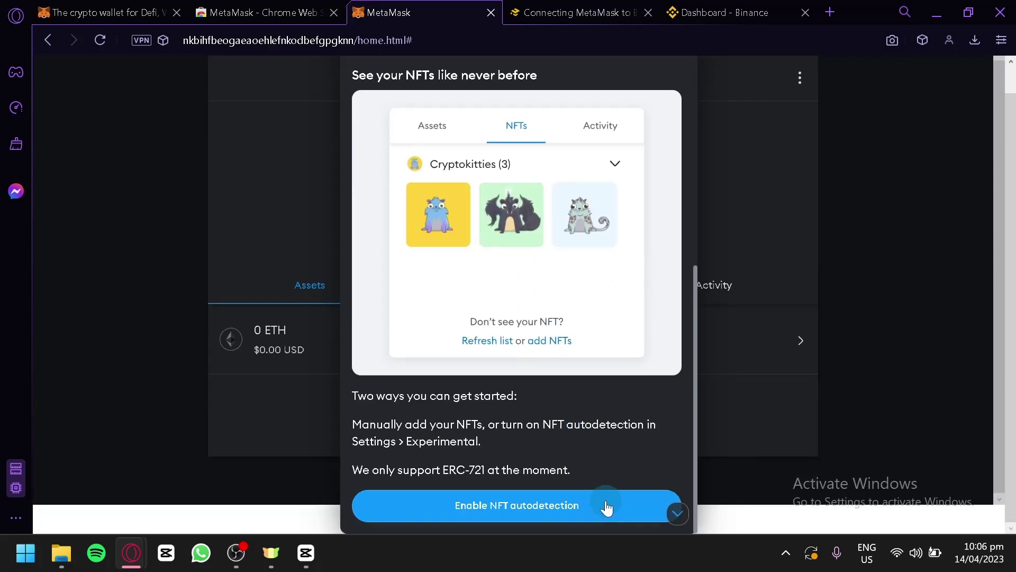
left_click(790, 399)
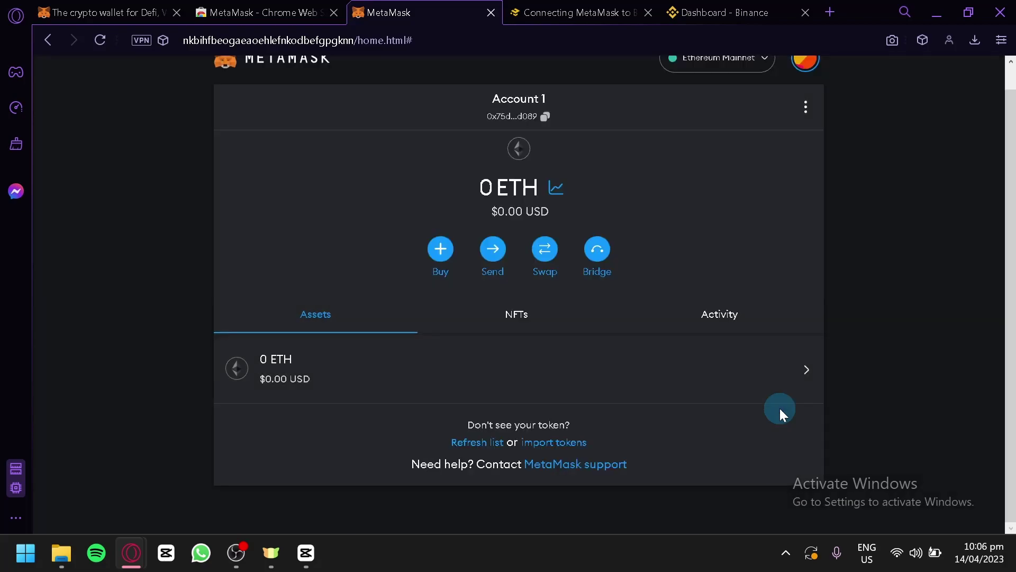
scroll(895, 190, "up", 1)
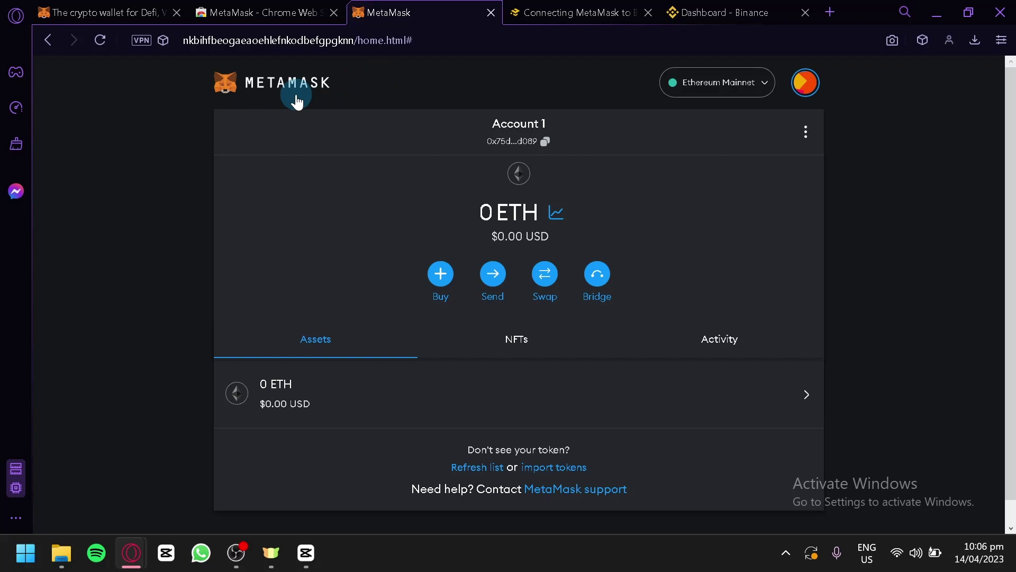
- Open and close the Networks list and the account options menu on the wallet home
left_click(764, 89)
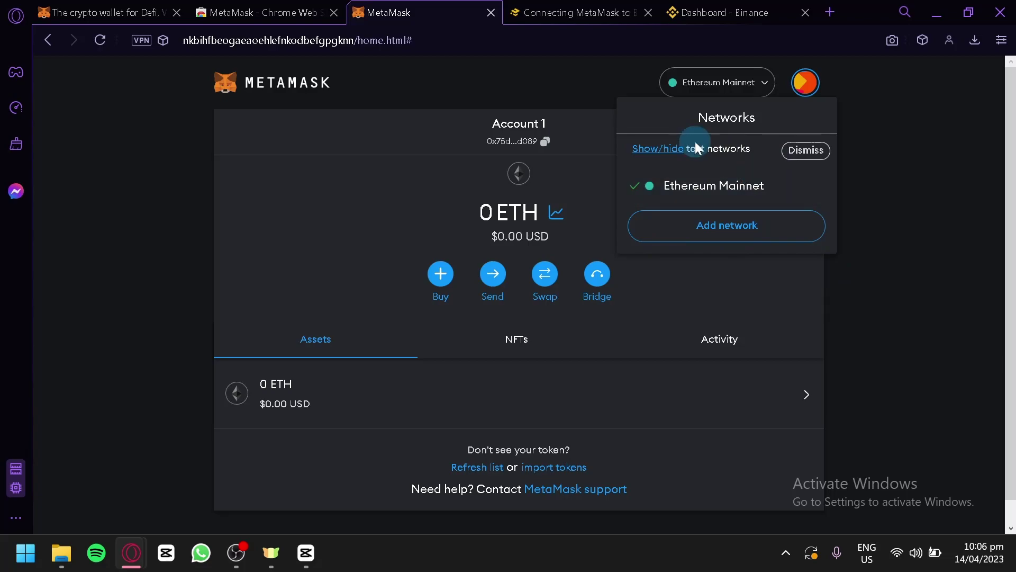
left_click(893, 191)
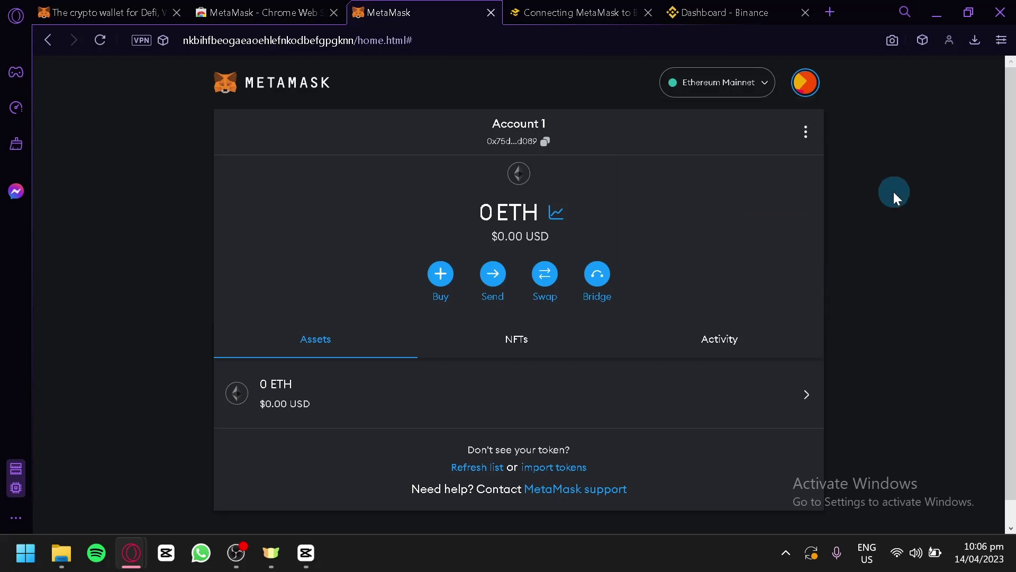
left_click(804, 131)
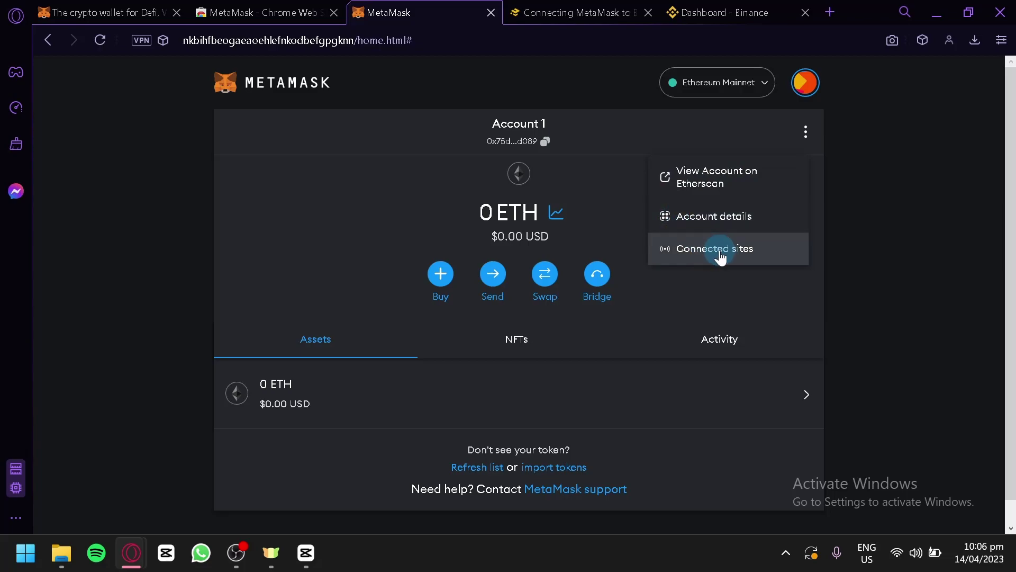
left_click(850, 255)
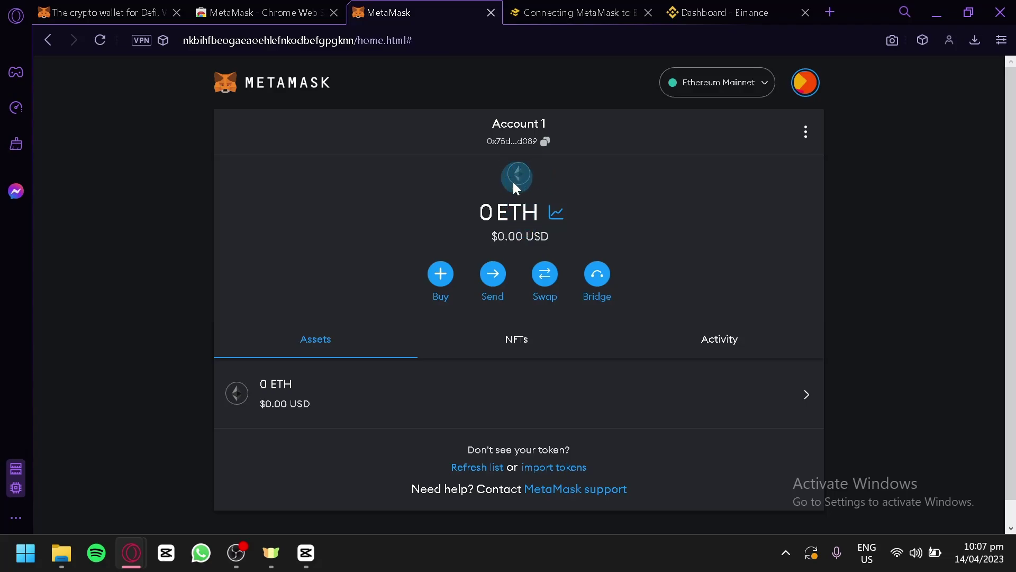
right_click(554, 219)
- Open Portfolio from the wallet, skip its intro, and connect Account 1 through MetaMask's Next and Connect prompts
key("Escape")
left_click(550, 212)
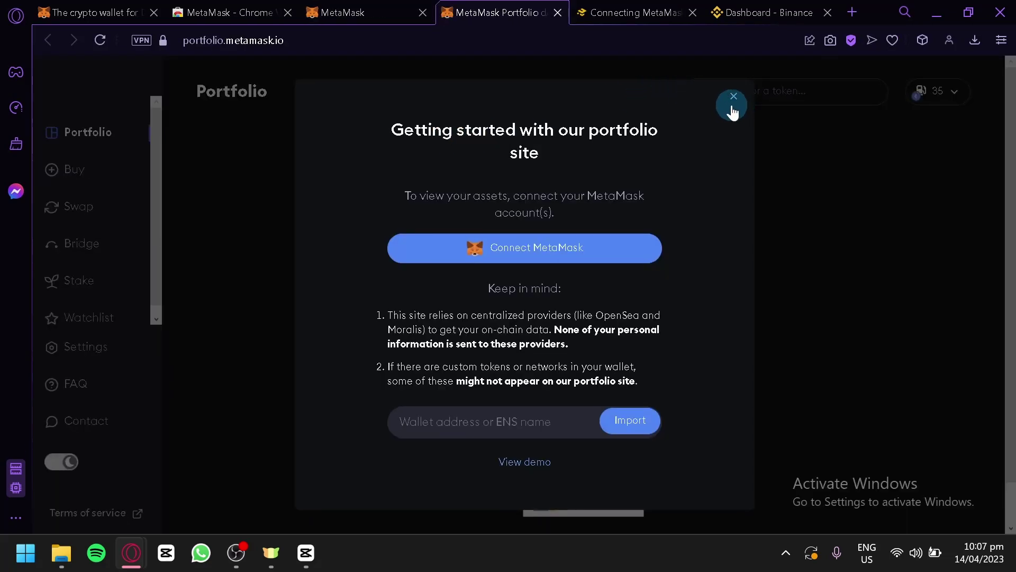
left_click(732, 97)
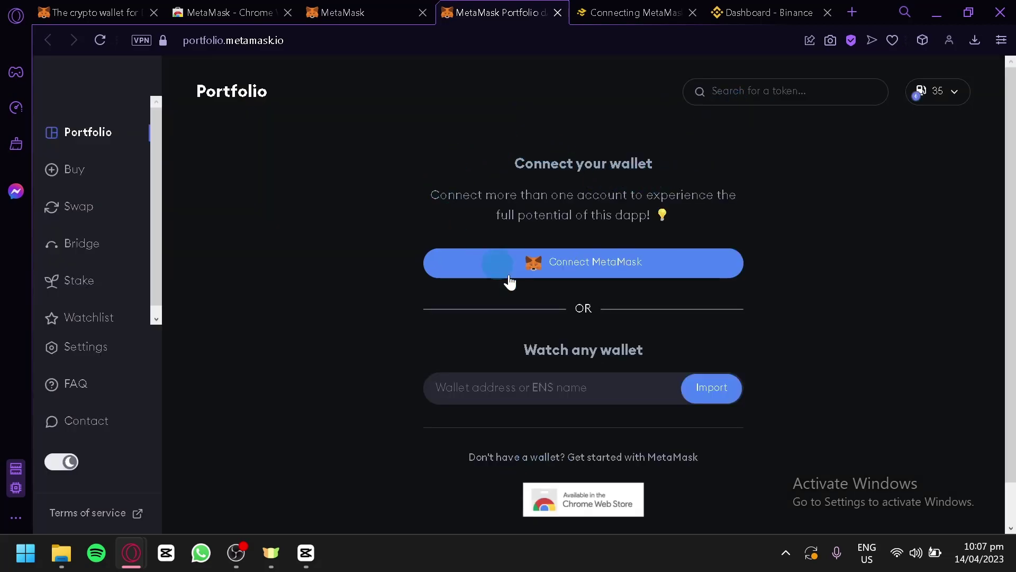
left_click(592, 260)
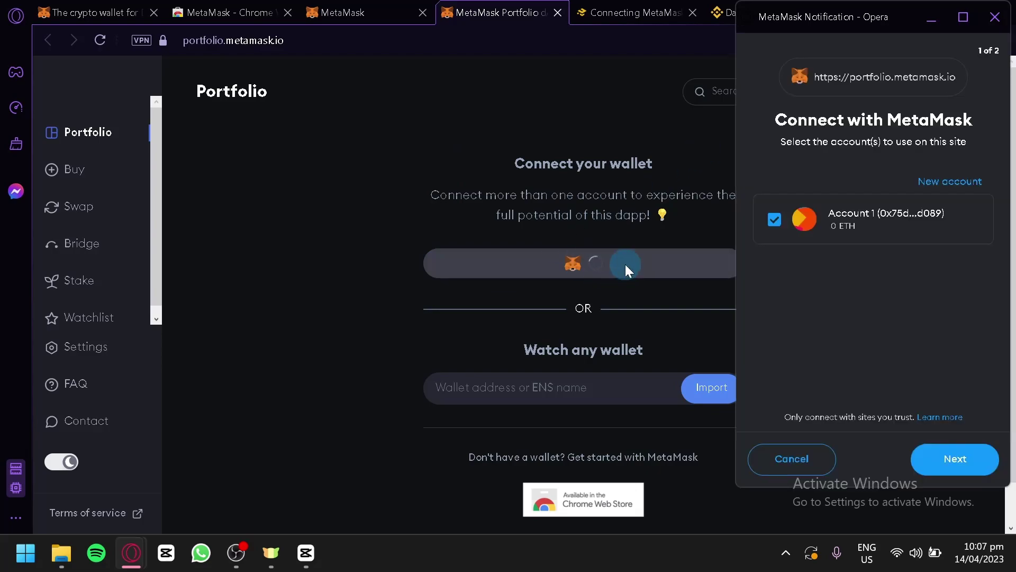
left_click(971, 460)
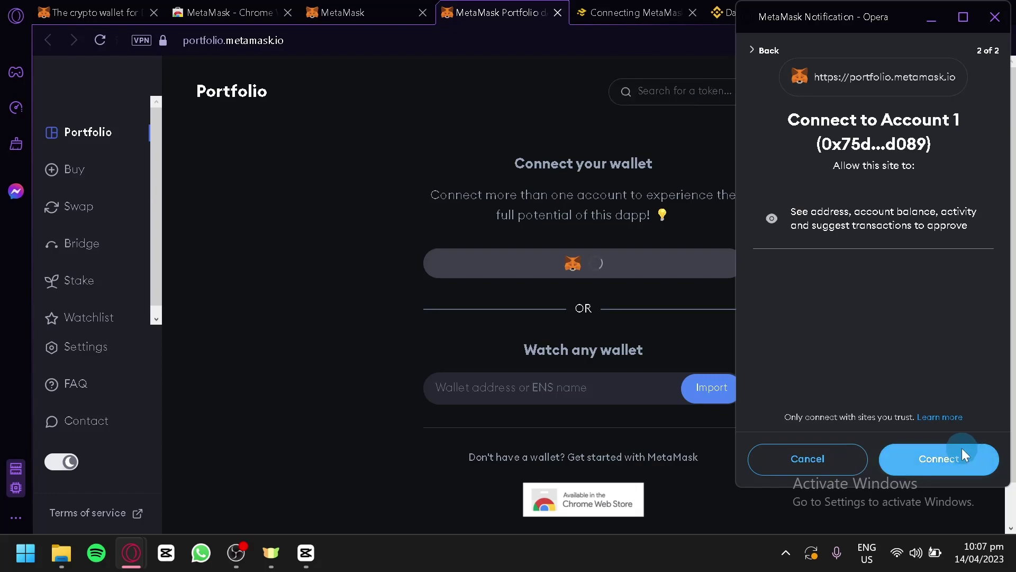
left_click(961, 448)
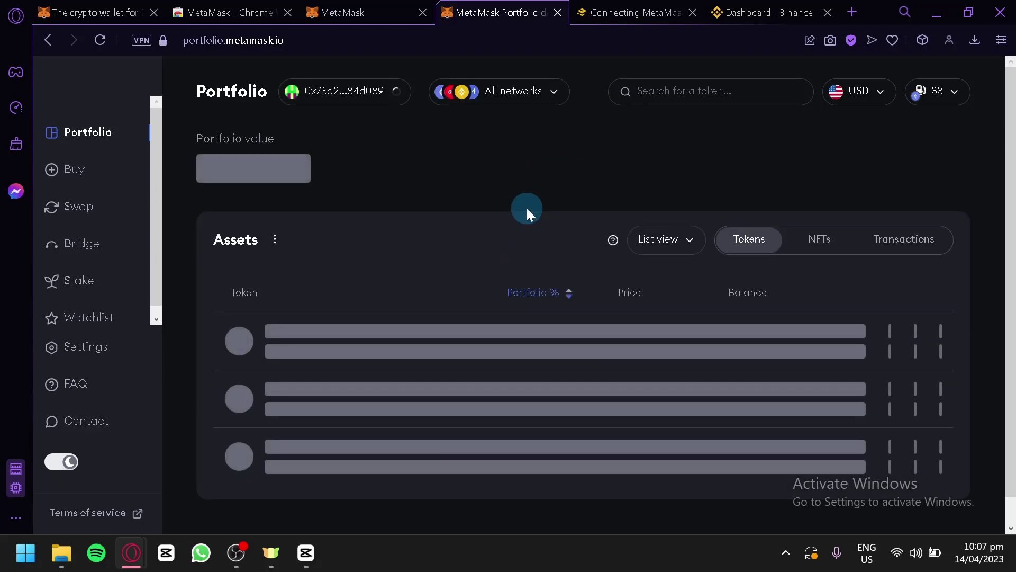
scroll(525, 212, "down", 1)
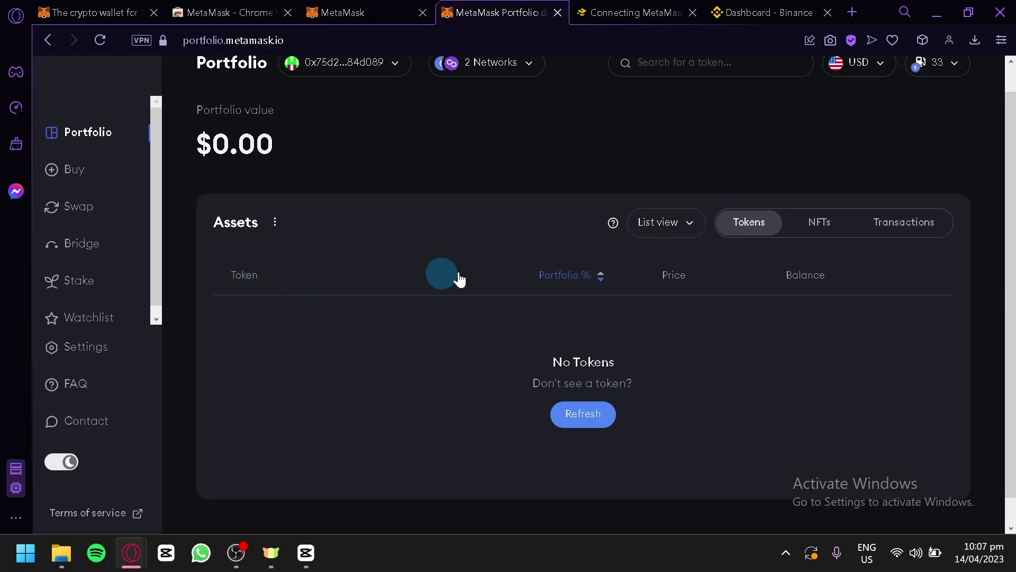
scroll(747, 360, "up", 1)
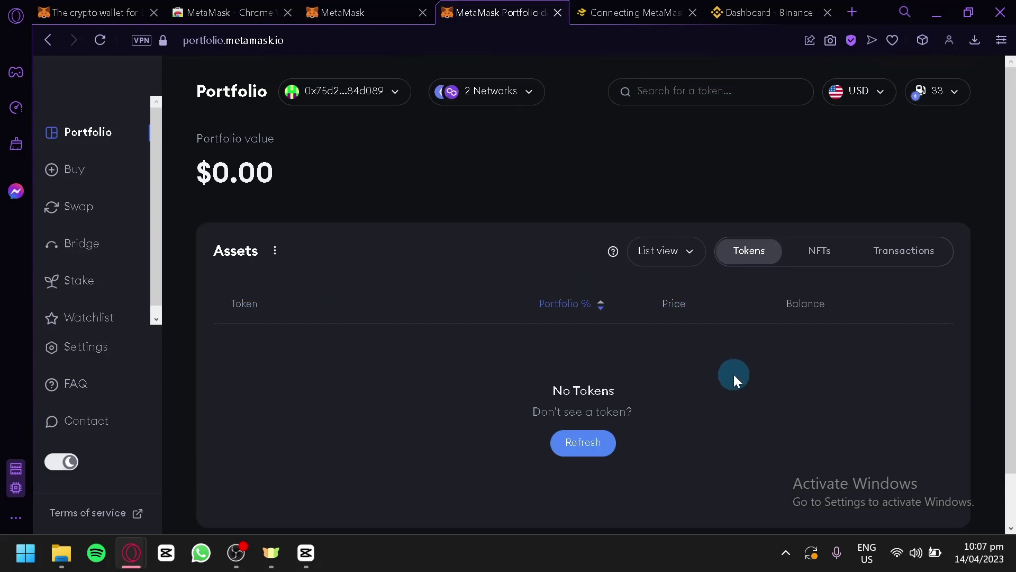
- Start the buy crypto flow from the wallet and choose Philippines as the region
left_click(310, 6)
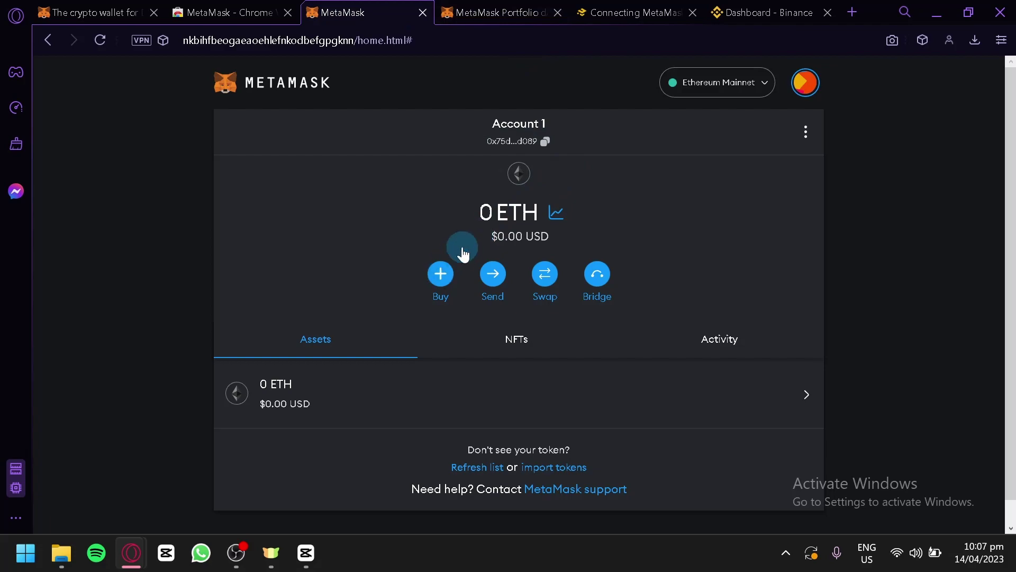
left_click(448, 276)
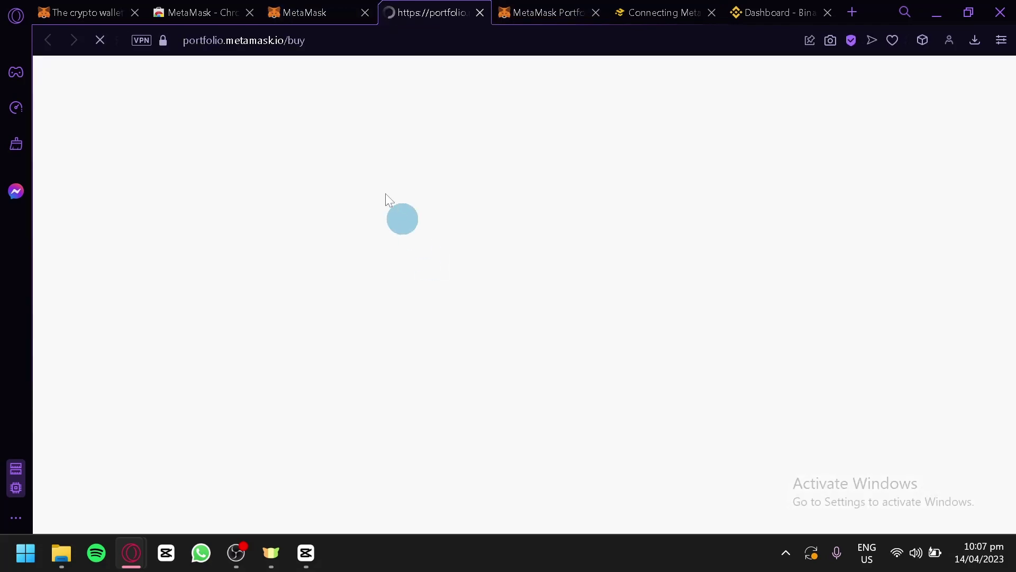
left_click(595, 13)
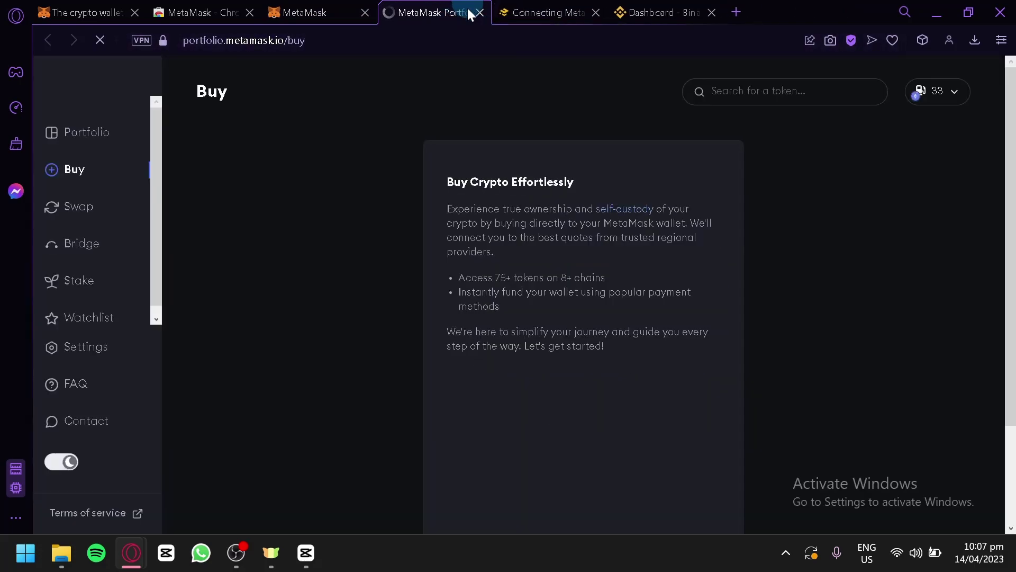
scroll(538, 156, "down", 3)
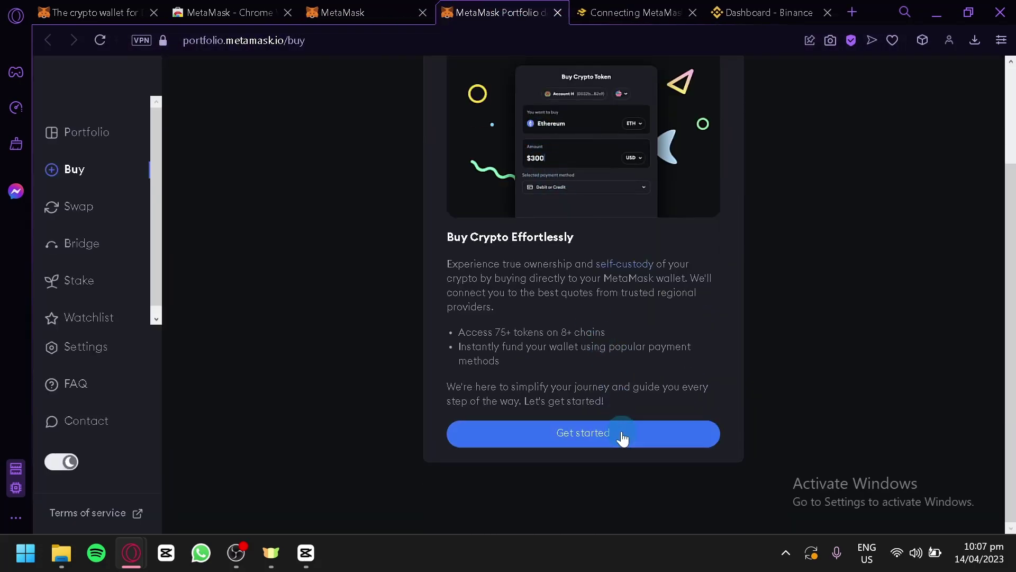
left_click(621, 431)
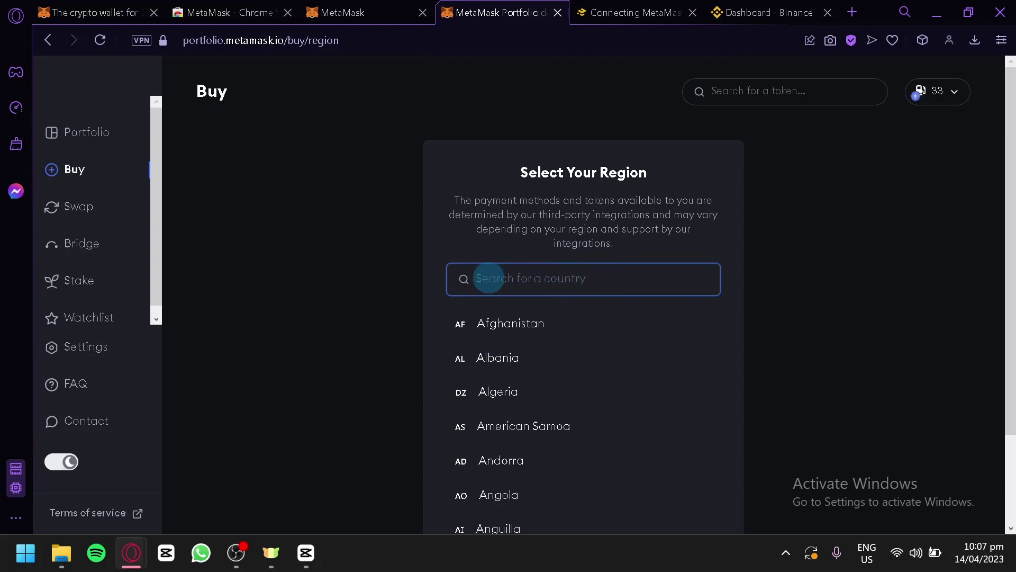
type("ph")
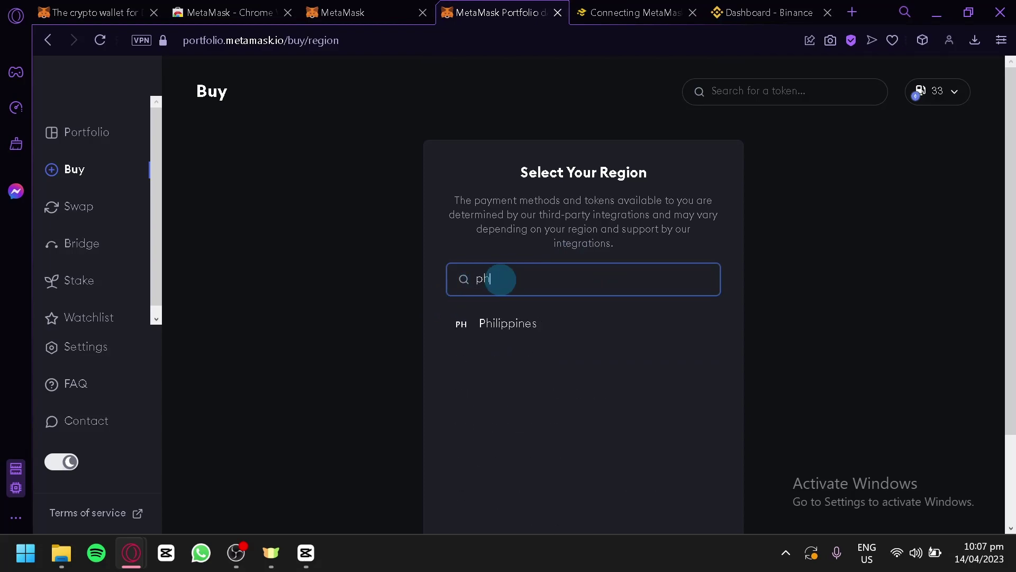
left_click(521, 323)
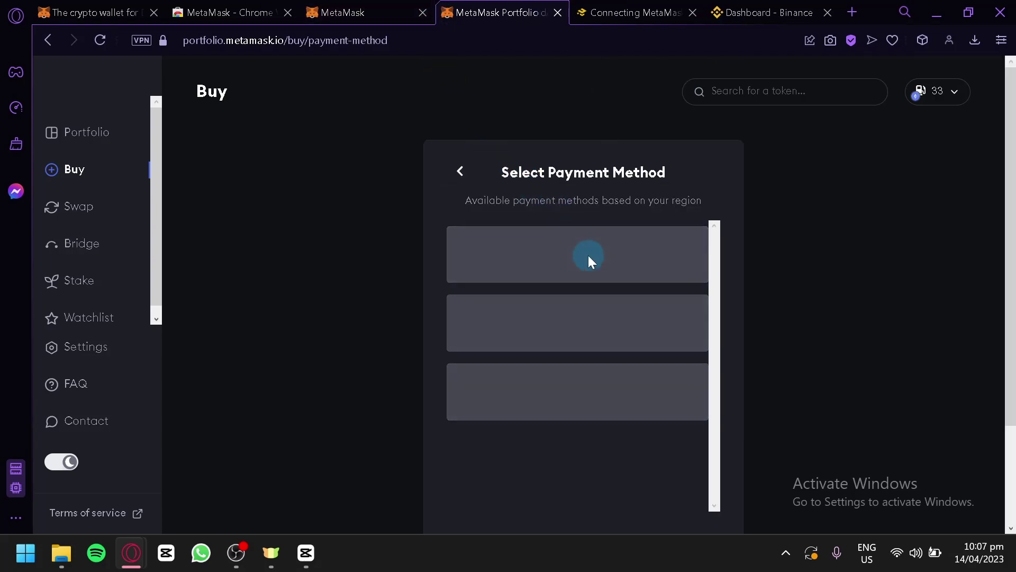
- Scroll through the payment methods, then return to the MetaMask wallet tab
scroll(608, 238, "down", 2)
scroll(885, 236, "up", 2)
scroll(601, 285, "down", 6)
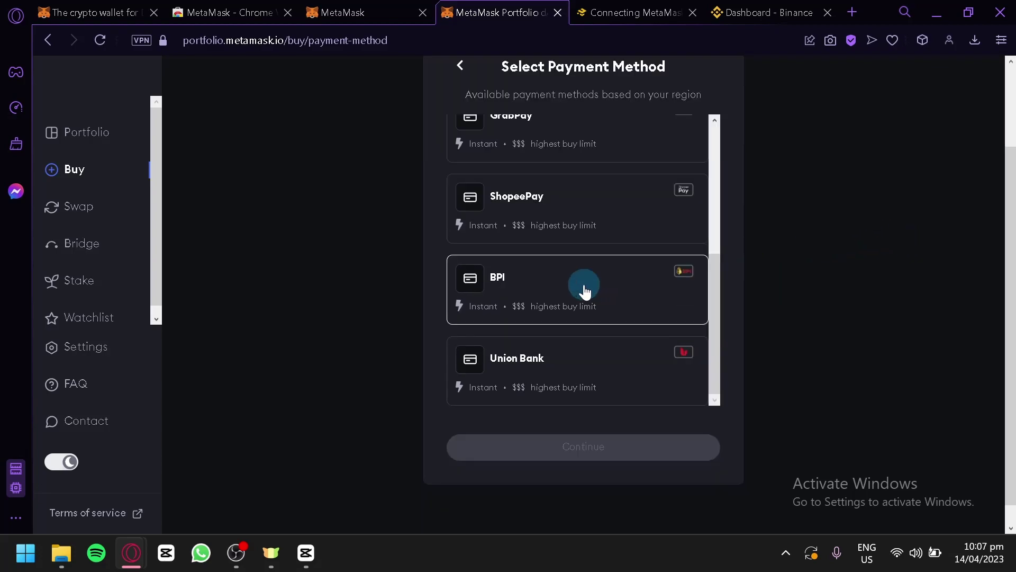
left_click(414, 14)
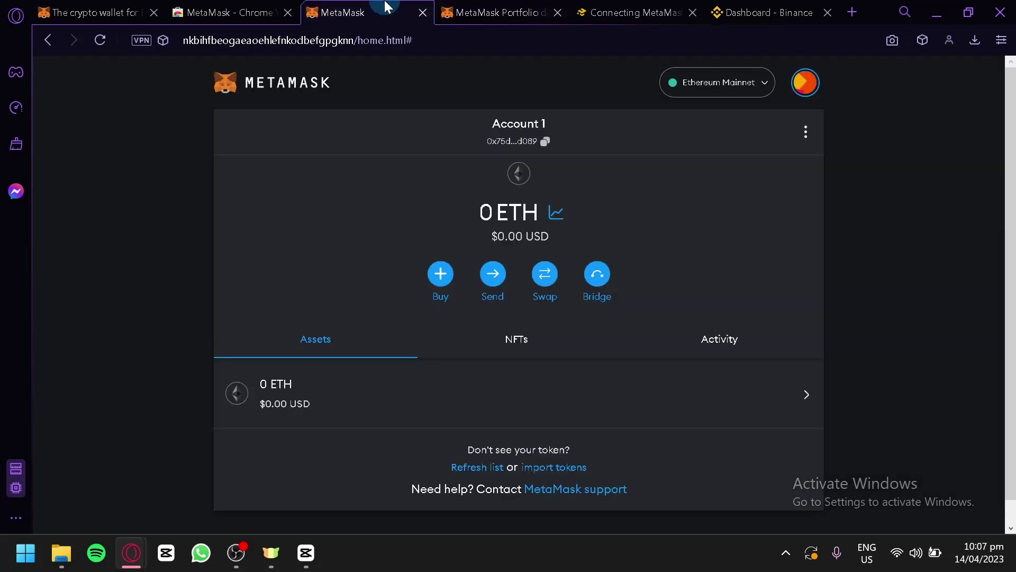
- Close the Portfolio tab and preview the Send screen, then cancel it
left_click(558, 10)
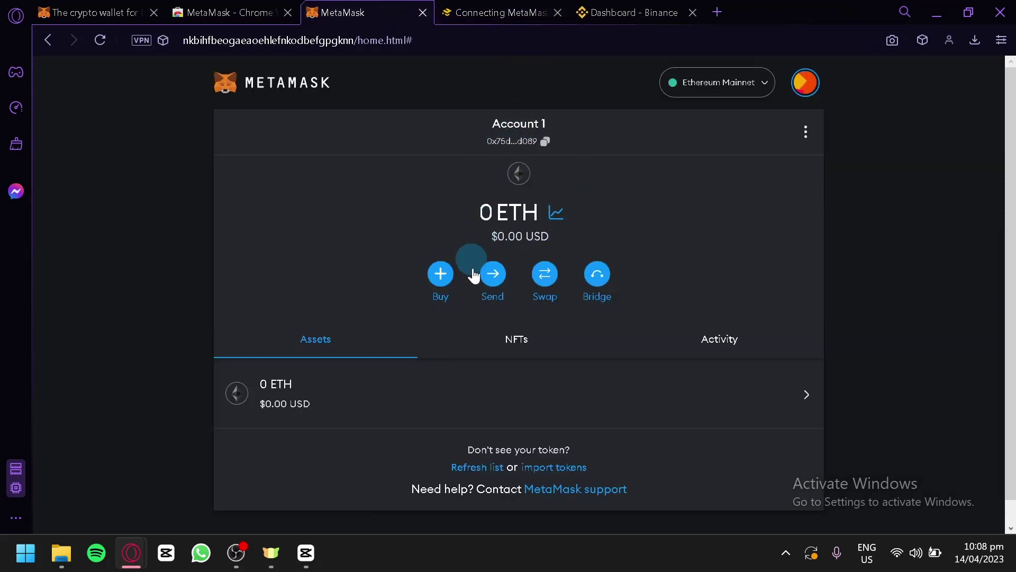
left_click(504, 274)
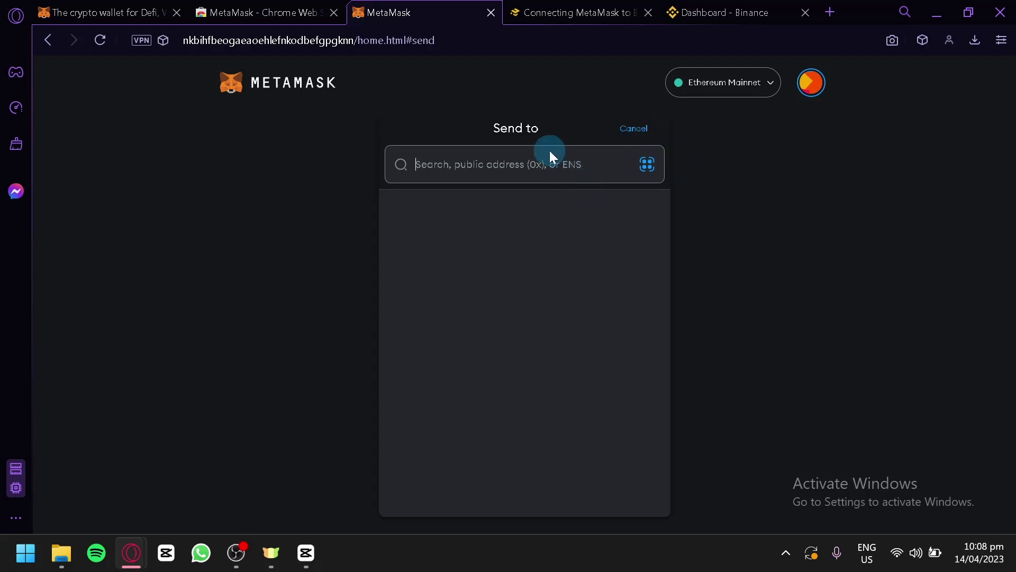
left_click(636, 128)
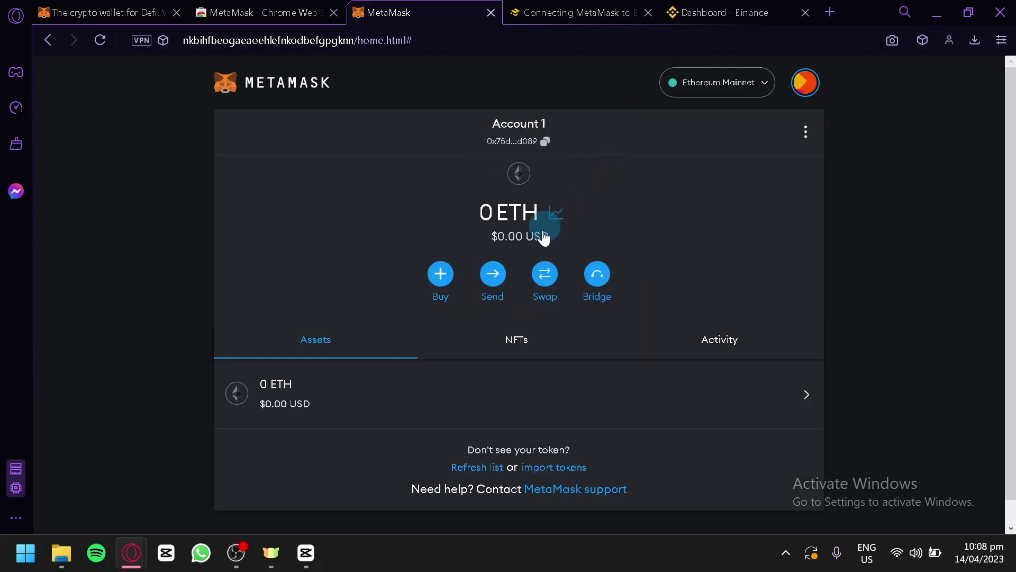
- Preview the Swap screen and its token list, then cancel back to the wallet home
left_click(543, 274)
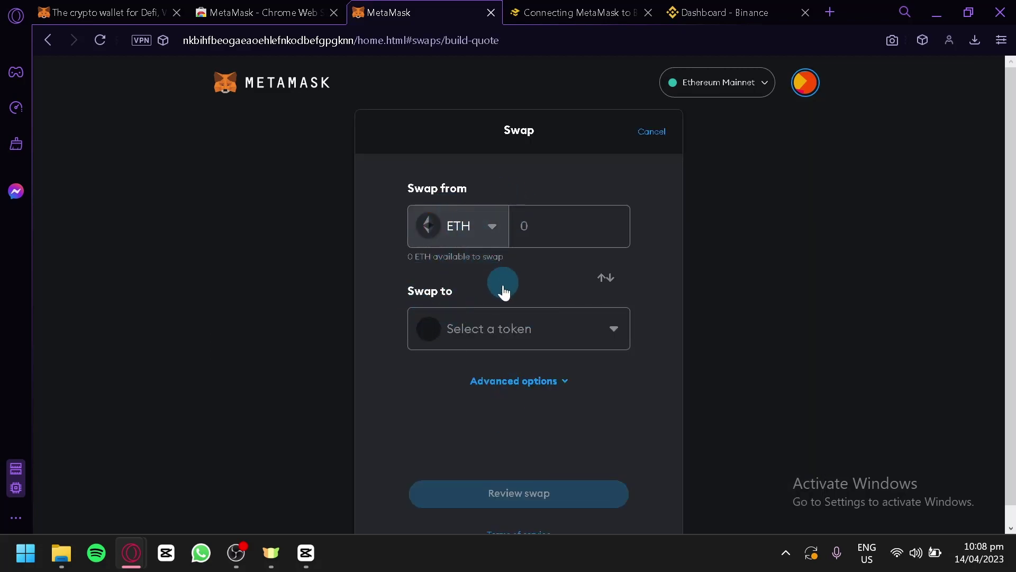
left_click(520, 328)
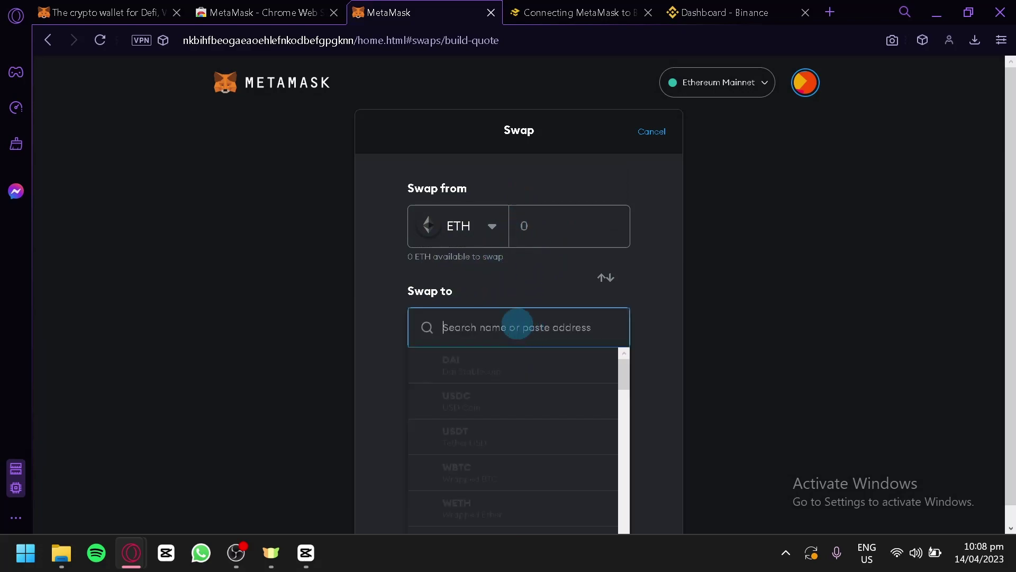
left_click(650, 318)
left_click(659, 131)
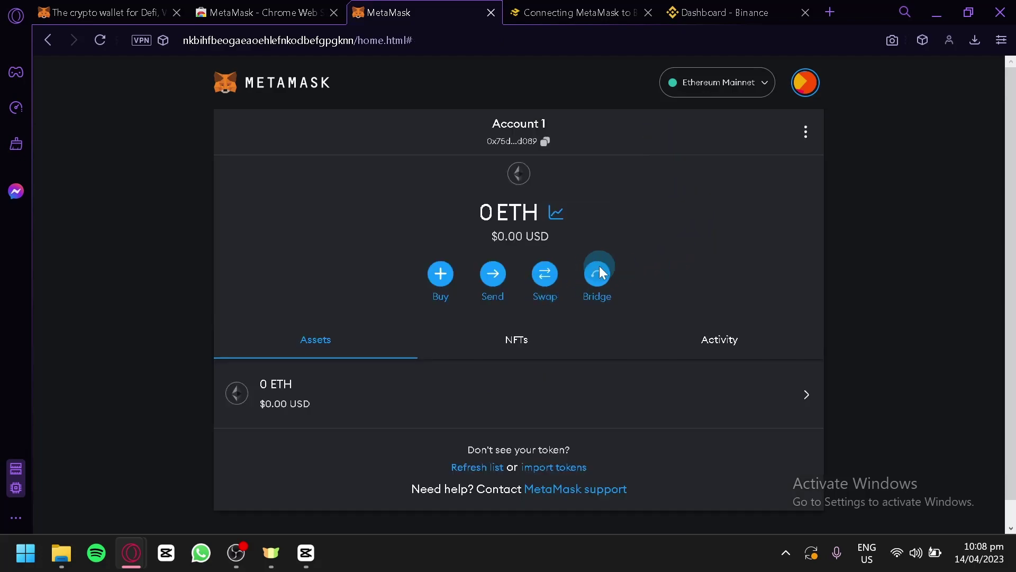
left_click(599, 265)
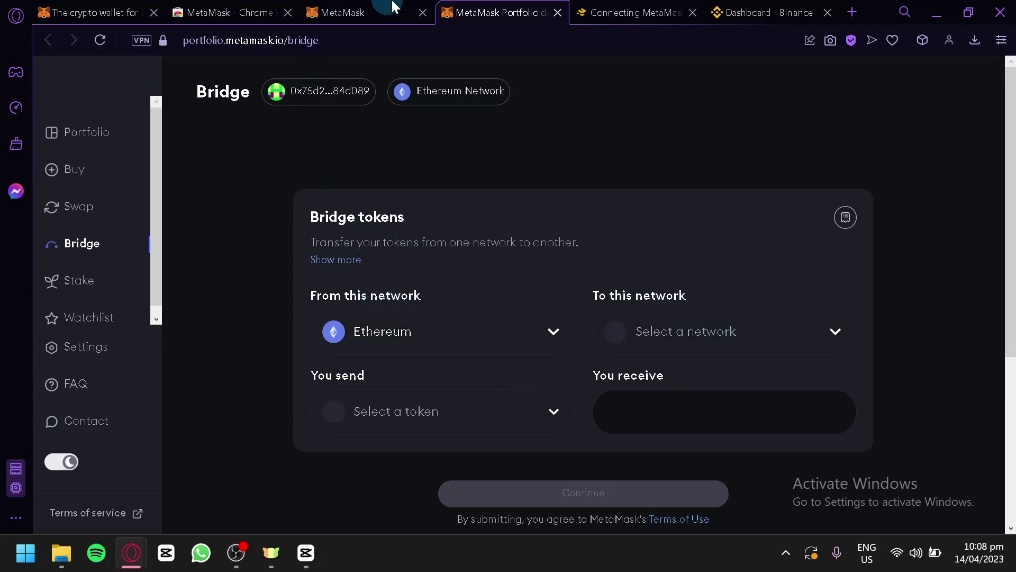
left_click(558, 12)
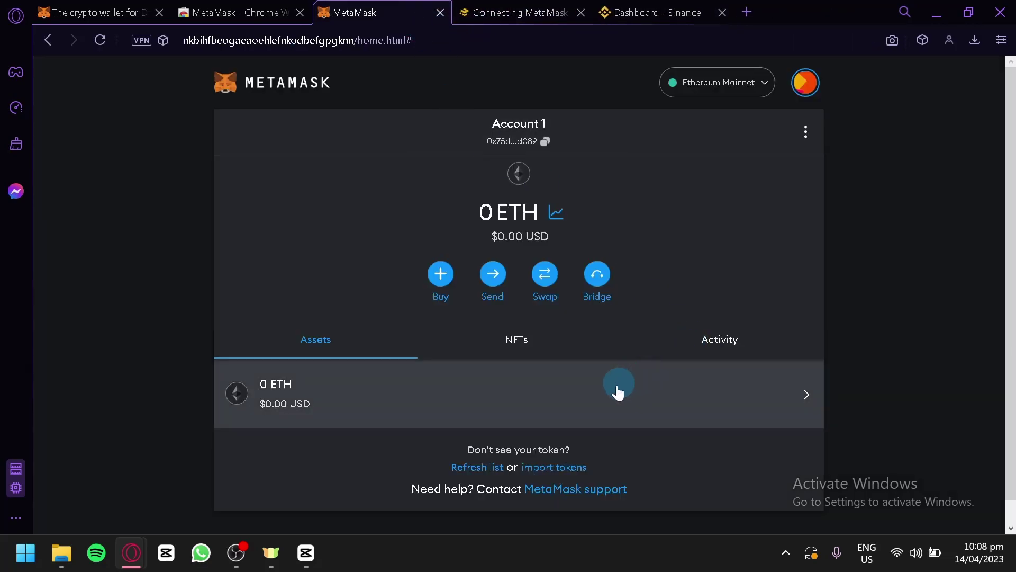
scroll(618, 392, "down", 1)
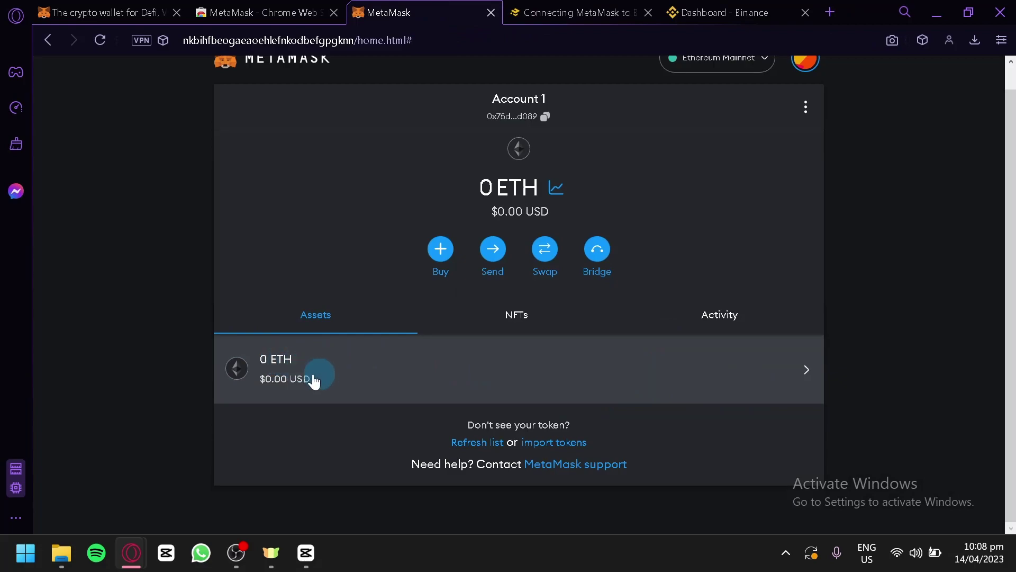
left_click(752, 393)
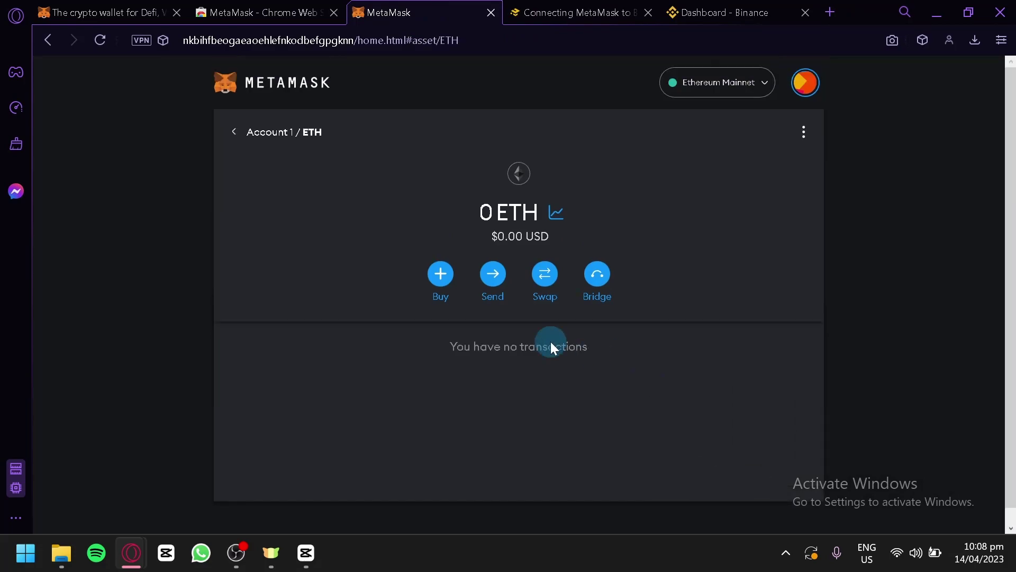
scroll(545, 344, "down", 1)
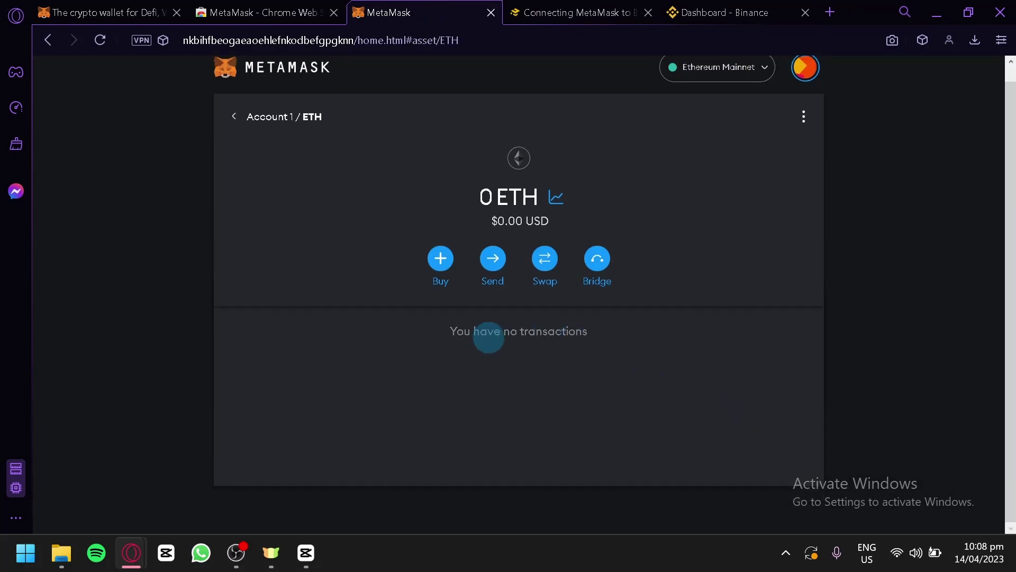
left_click(239, 121)
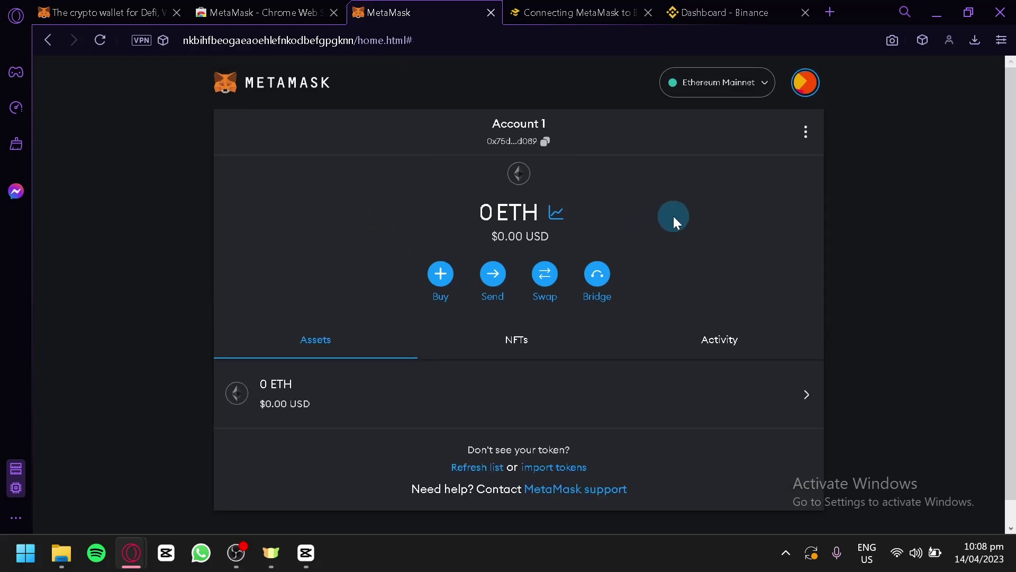
- Add BNB Smart Chain (chain ID 56, symbol BNB) from the popular networks list after reviewing its details
left_click(765, 83)
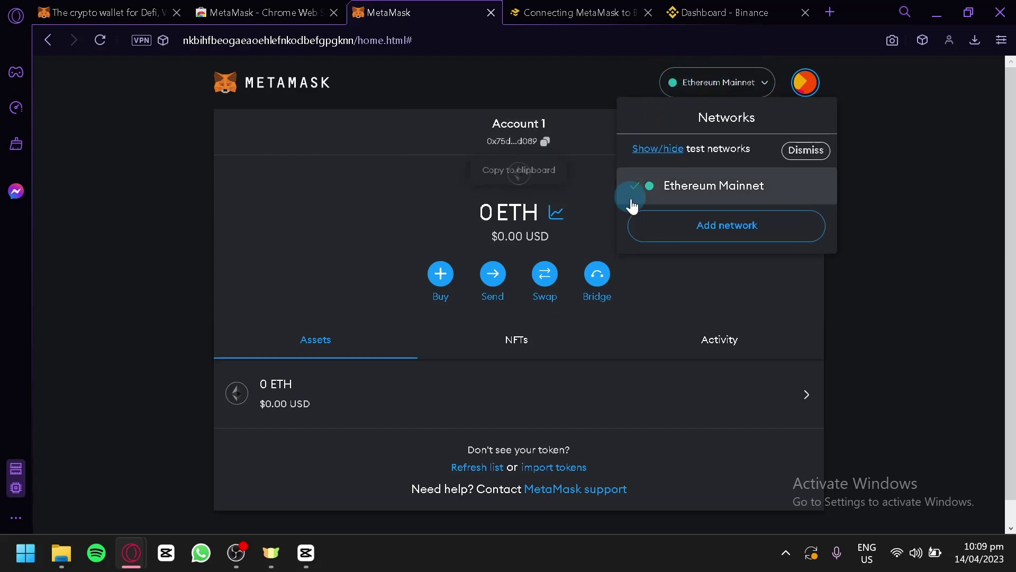
left_click(659, 224)
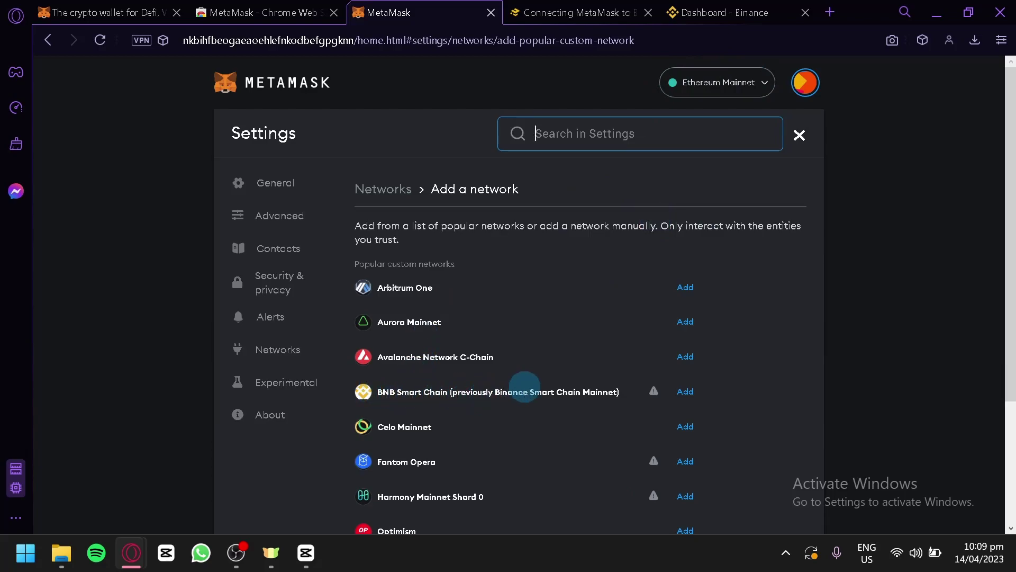
left_click(686, 392)
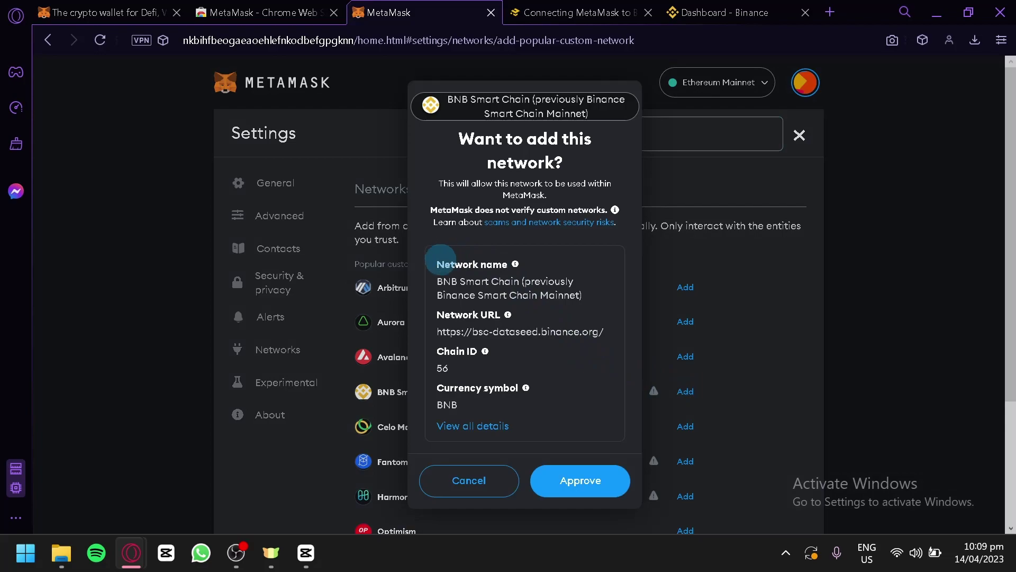
left_click_drag(435, 263, 530, 299)
left_click(531, 299)
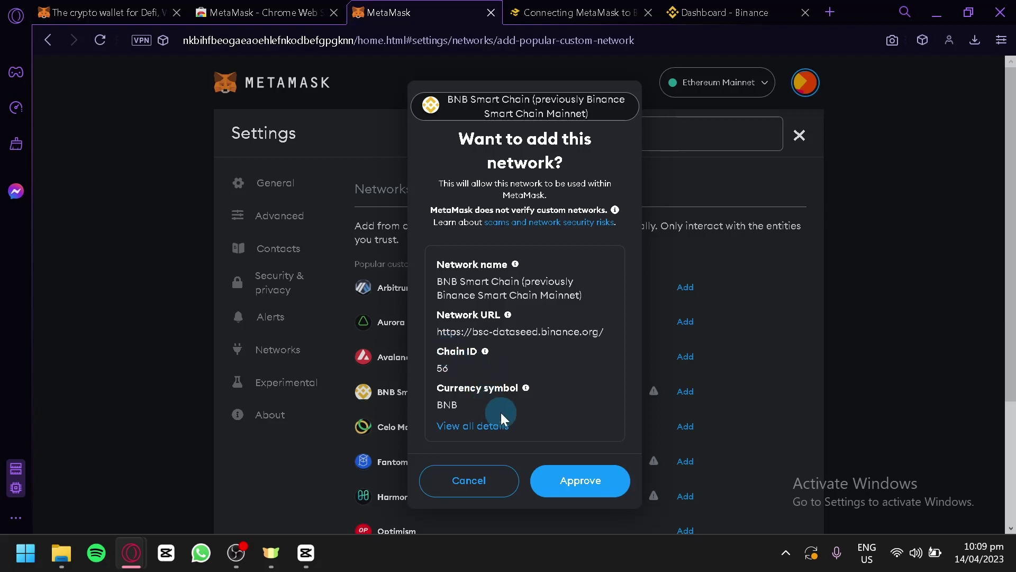
left_click(492, 426)
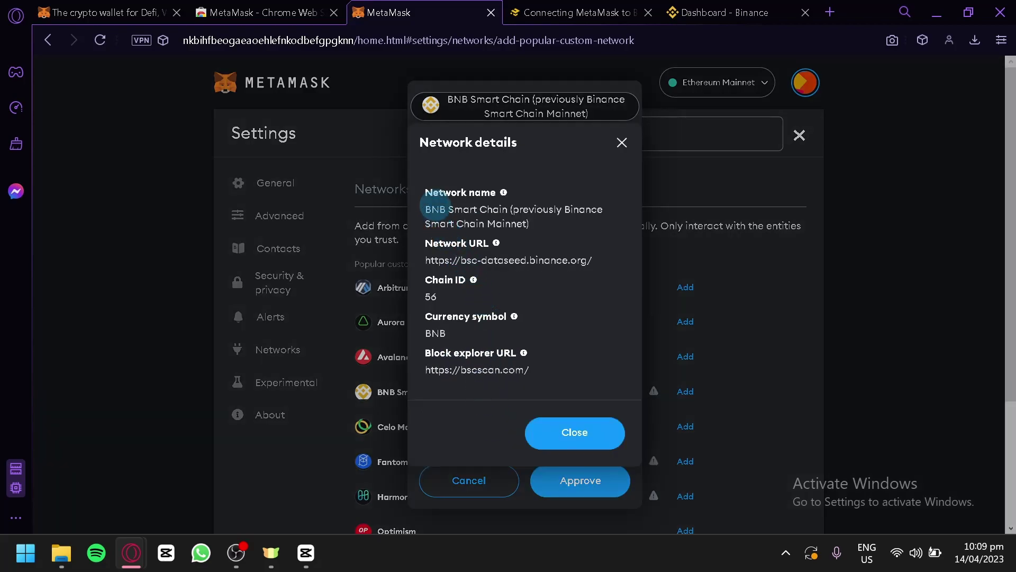
left_click_drag(433, 192, 578, 379)
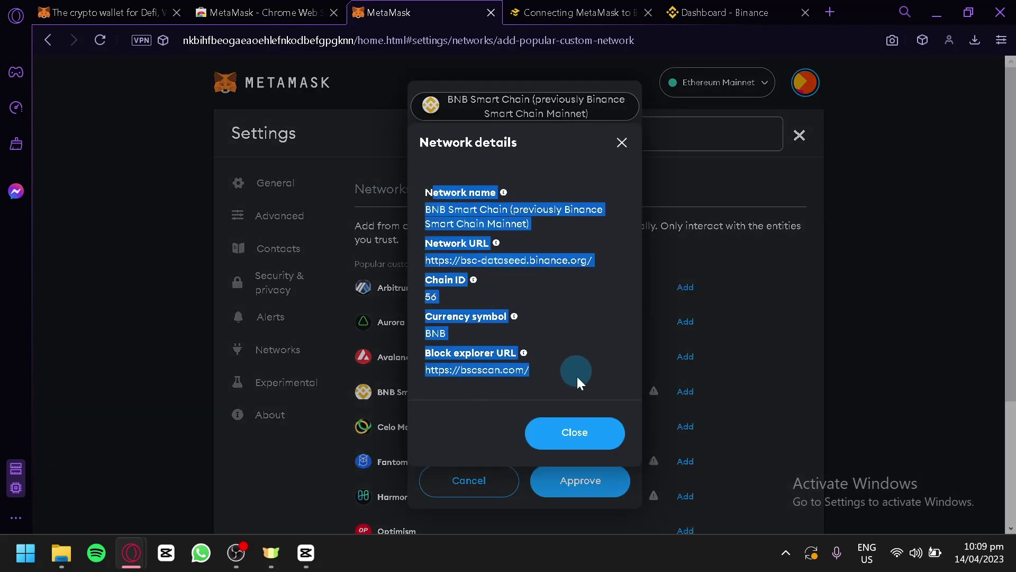
left_click(592, 433)
left_click(575, 493)
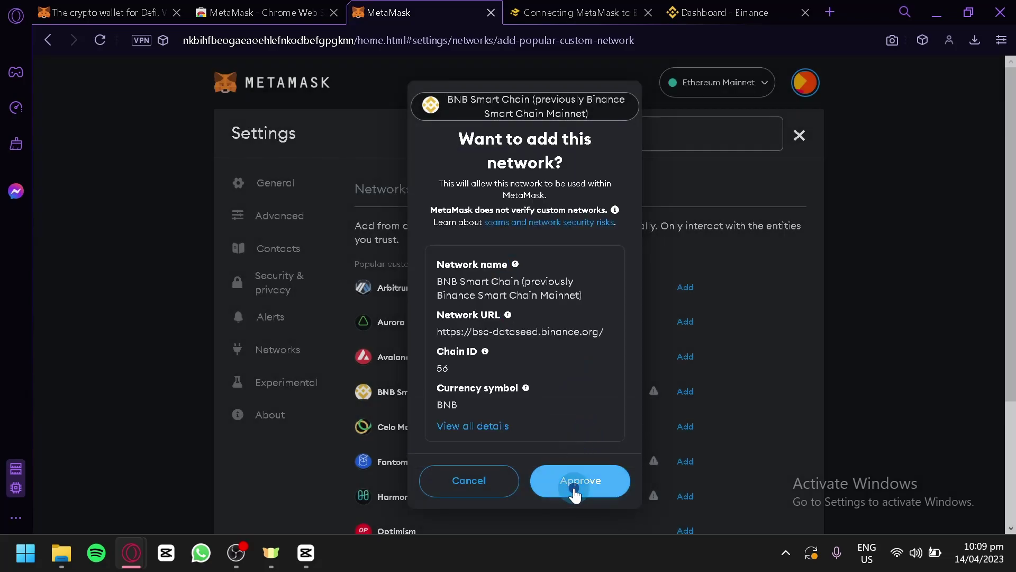
left_click(523, 390)
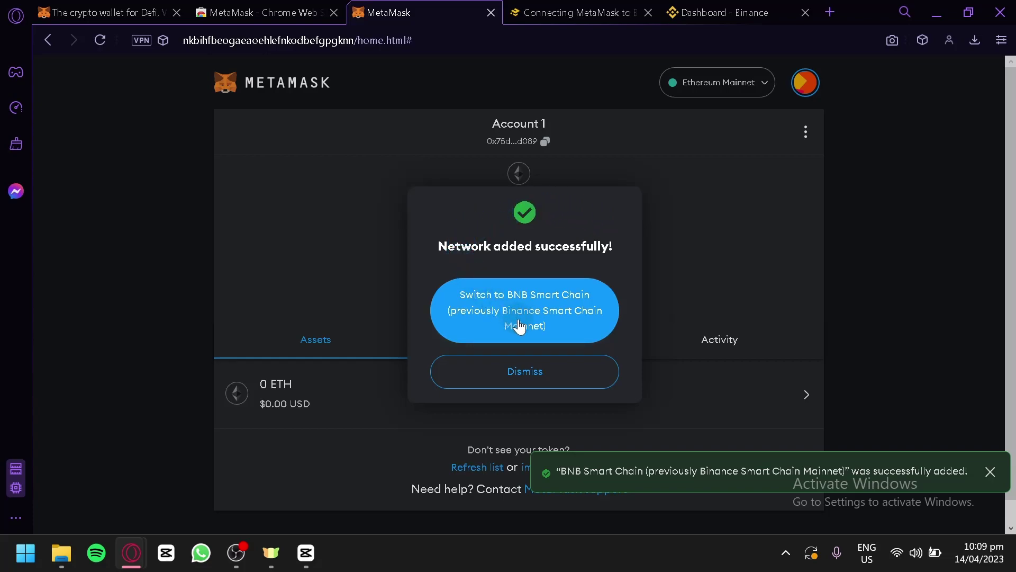
- Switch the wallet to BNB Smart Chain and browse the NFTs and Activity tabs of the 0 BNB account
left_click(565, 328)
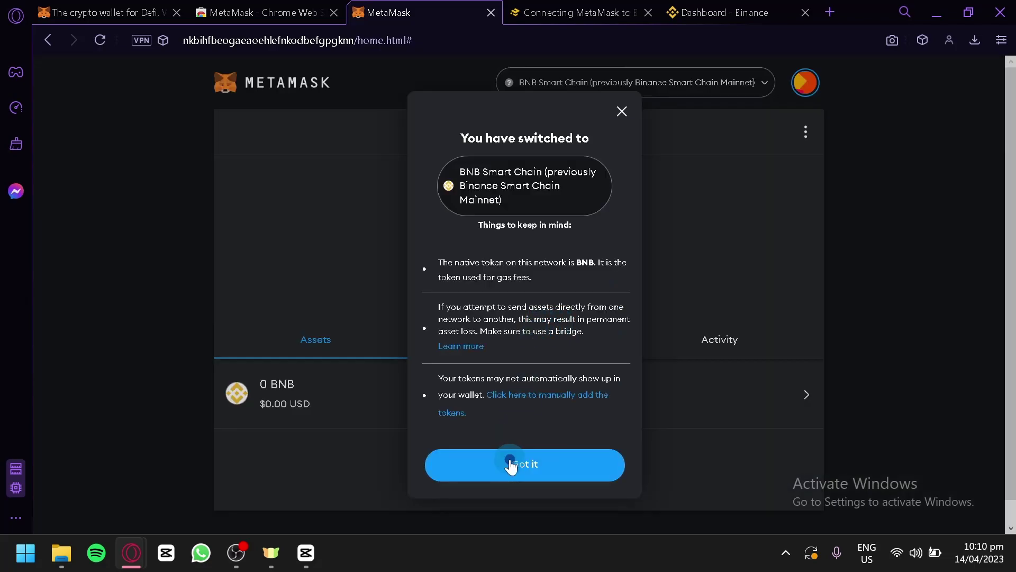
left_click(510, 464)
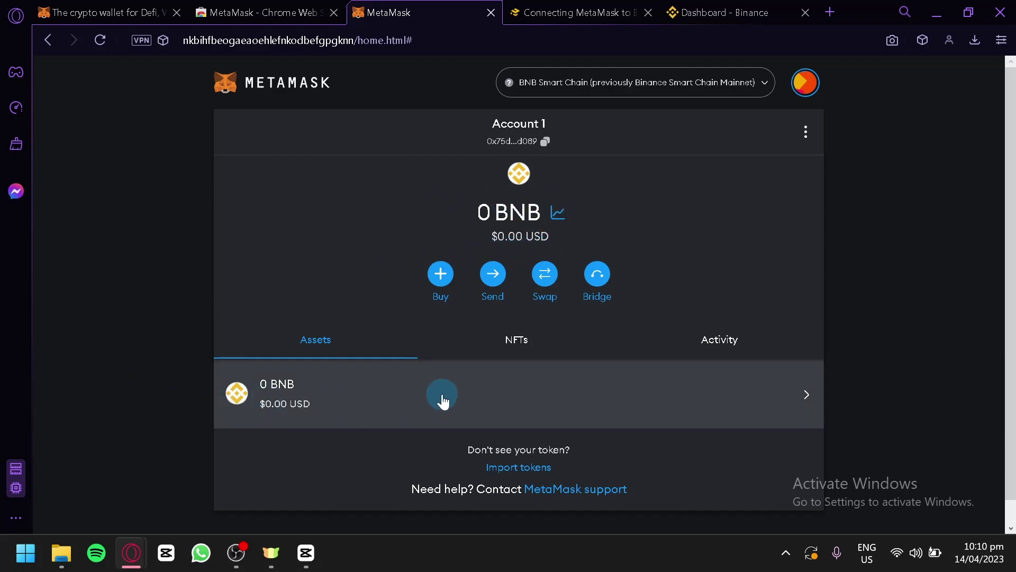
left_click(521, 349)
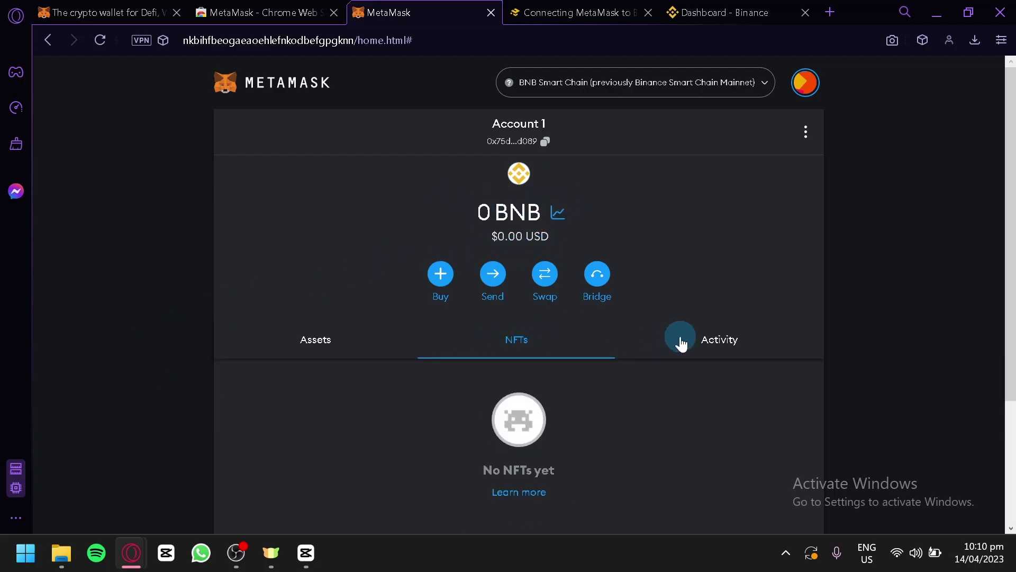
left_click(700, 351)
left_click(363, 357)
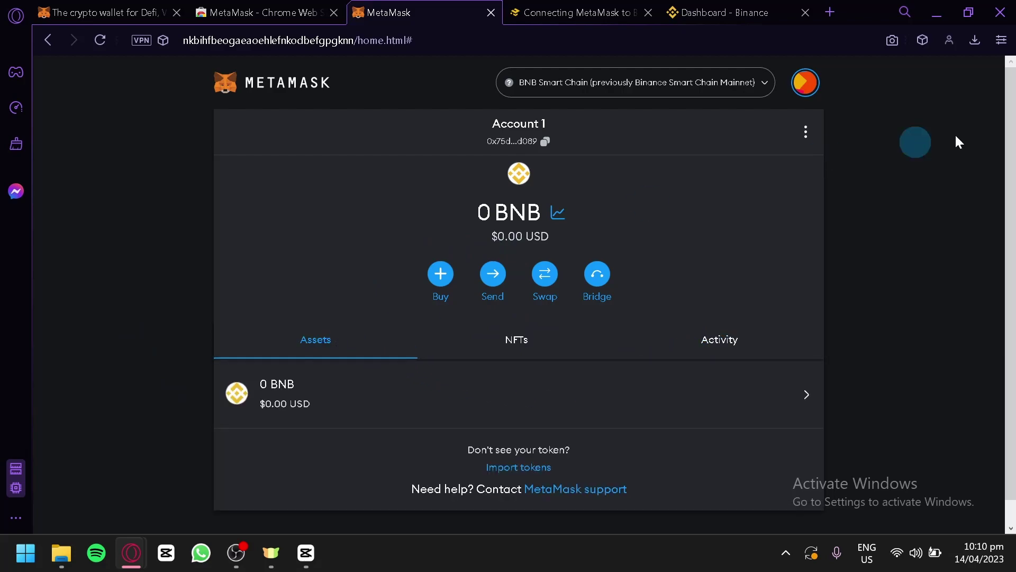
- Open and close the account options, then open the networks list
left_click(803, 133)
left_click(803, 134)
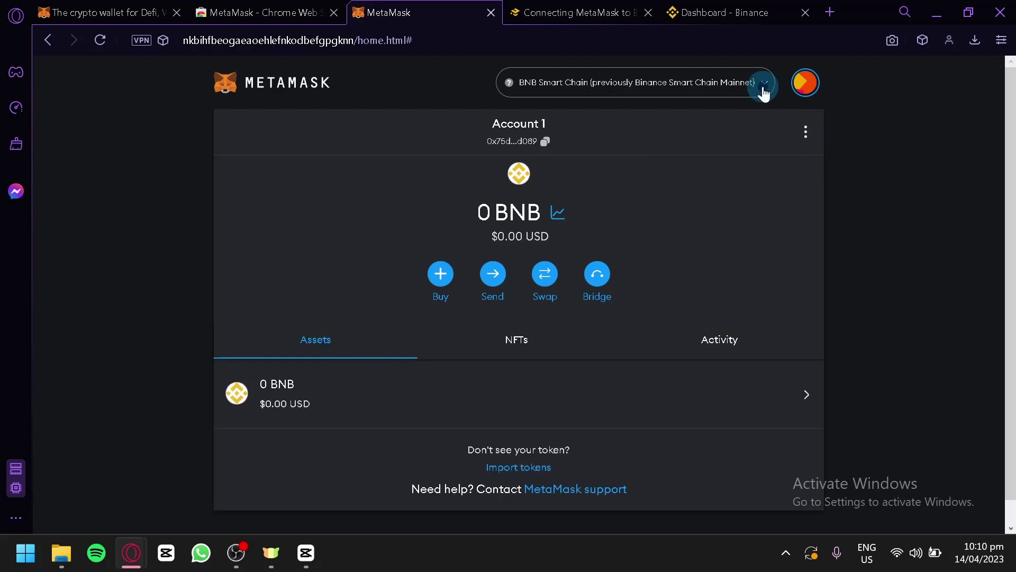
left_click(763, 89)
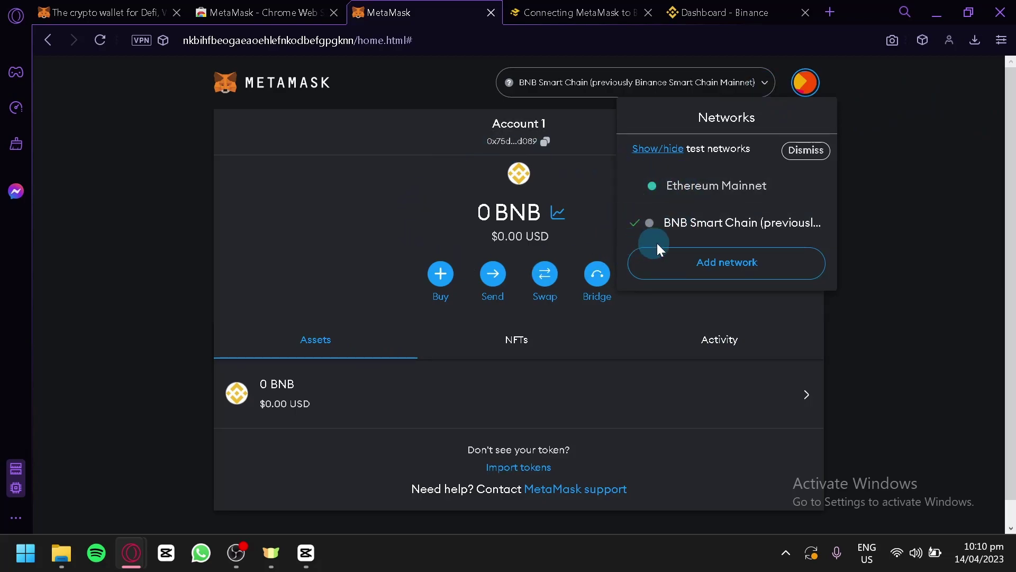
left_click(897, 211)
left_click(617, 9)
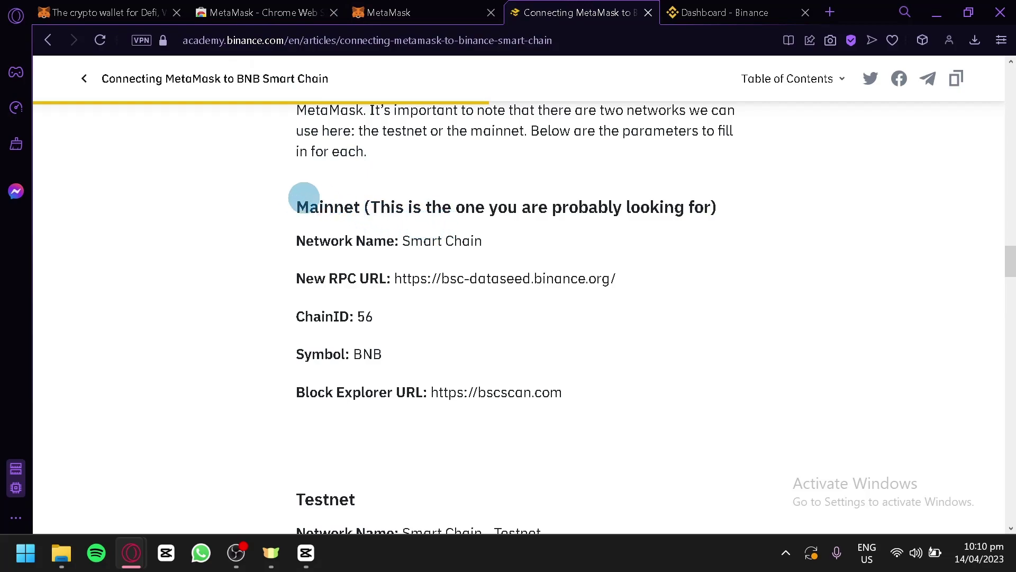
left_click_drag(295, 200, 571, 392)
left_click(590, 411)
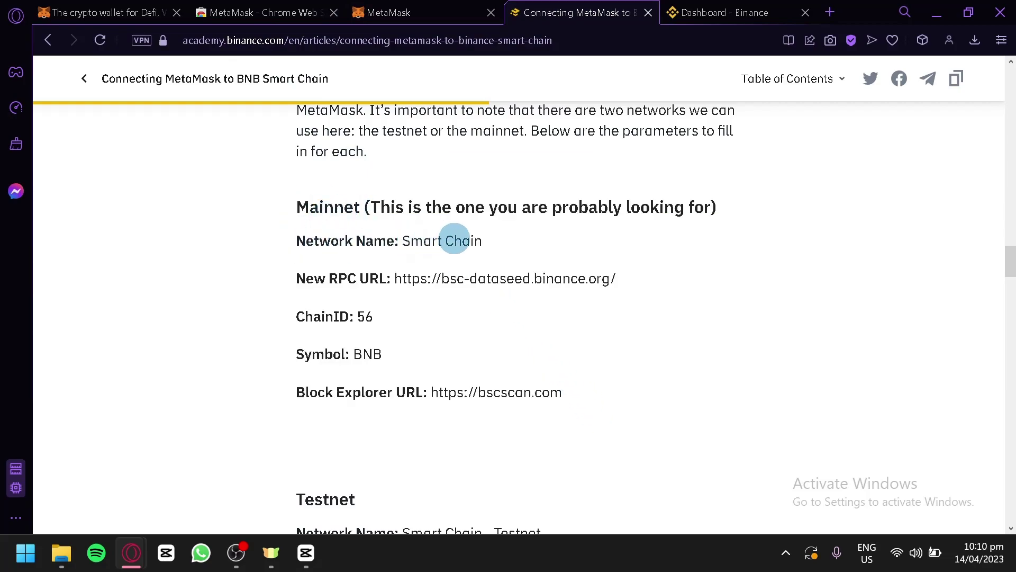
left_click_drag(487, 246, 418, 240)
left_click(389, 287)
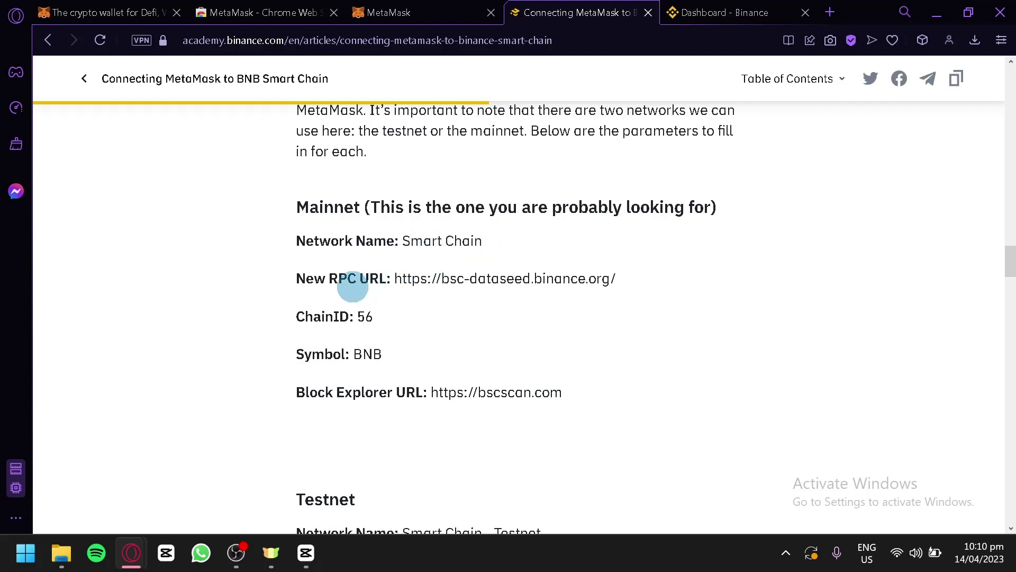
left_click_drag(393, 279, 508, 269)
left_click(549, 322)
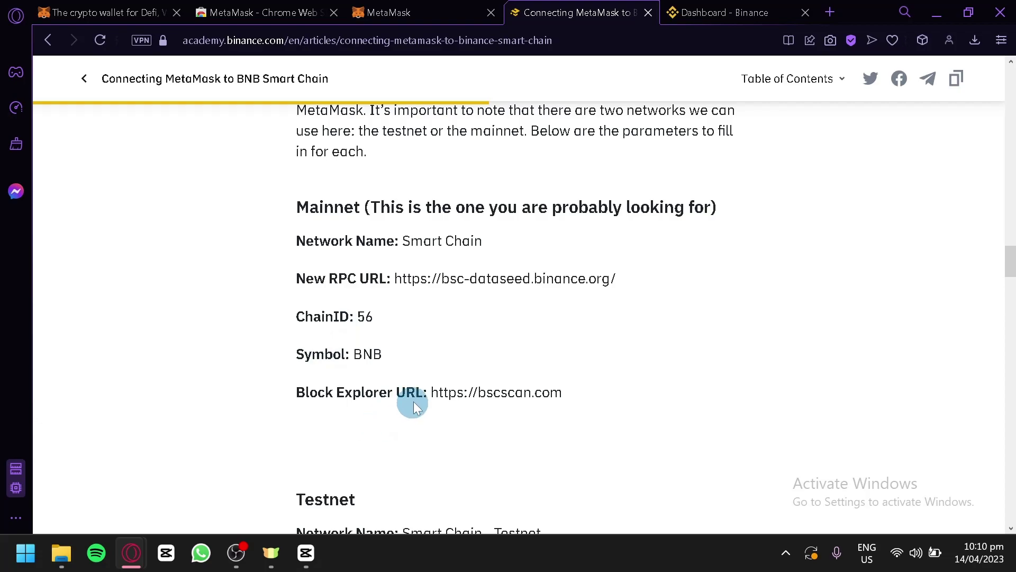
- Start a swap in the MetaMask wallet with 100 BNB as the amount
left_click(404, 9)
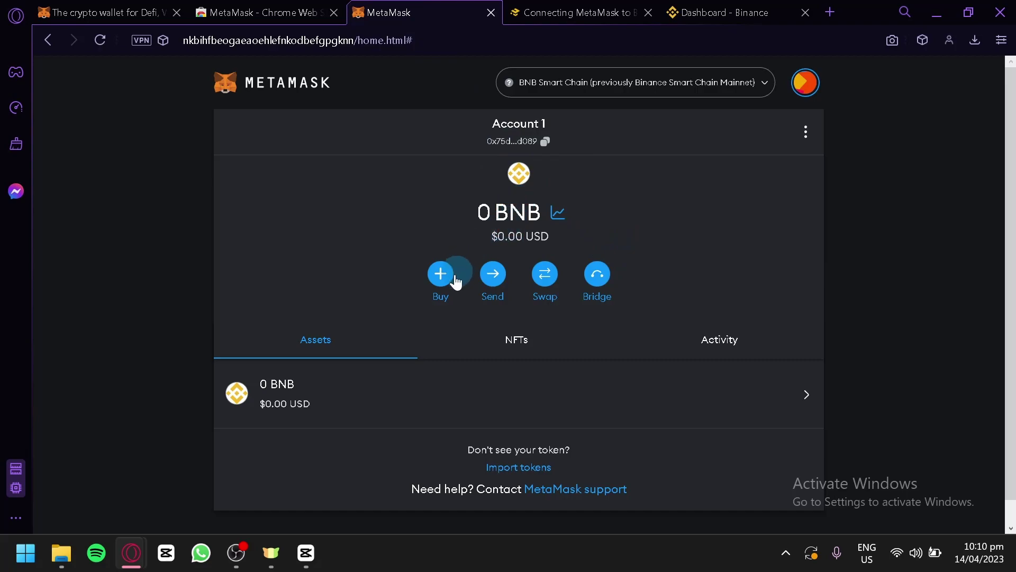
left_click(545, 274)
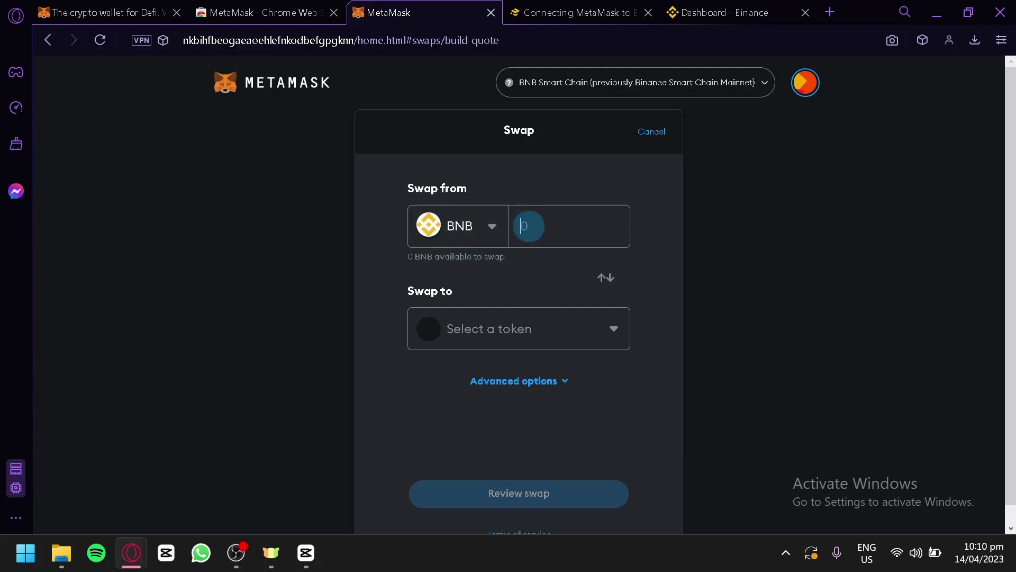
type("100")
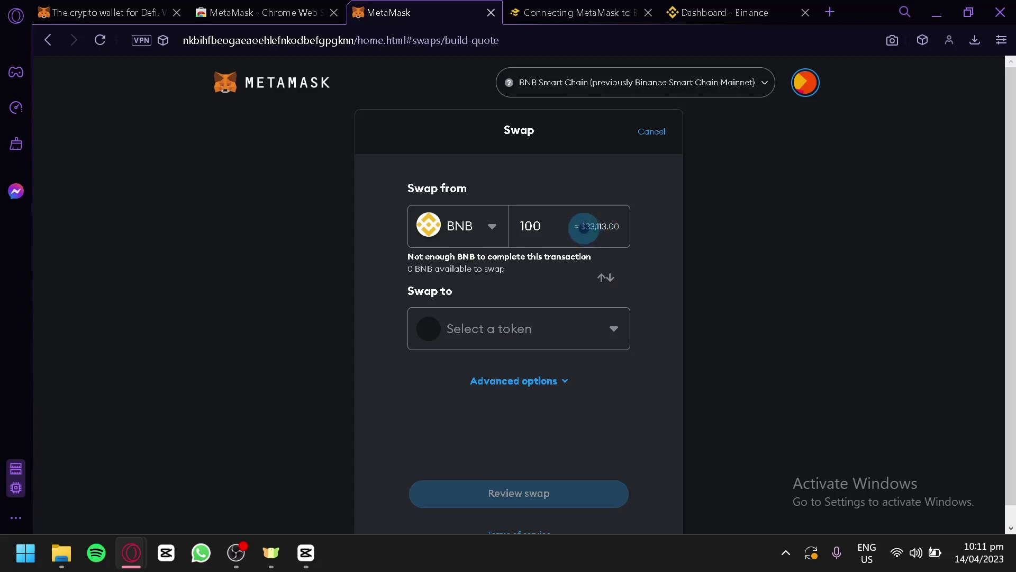
left_click_drag(584, 226, 635, 249)
left_click(637, 248)
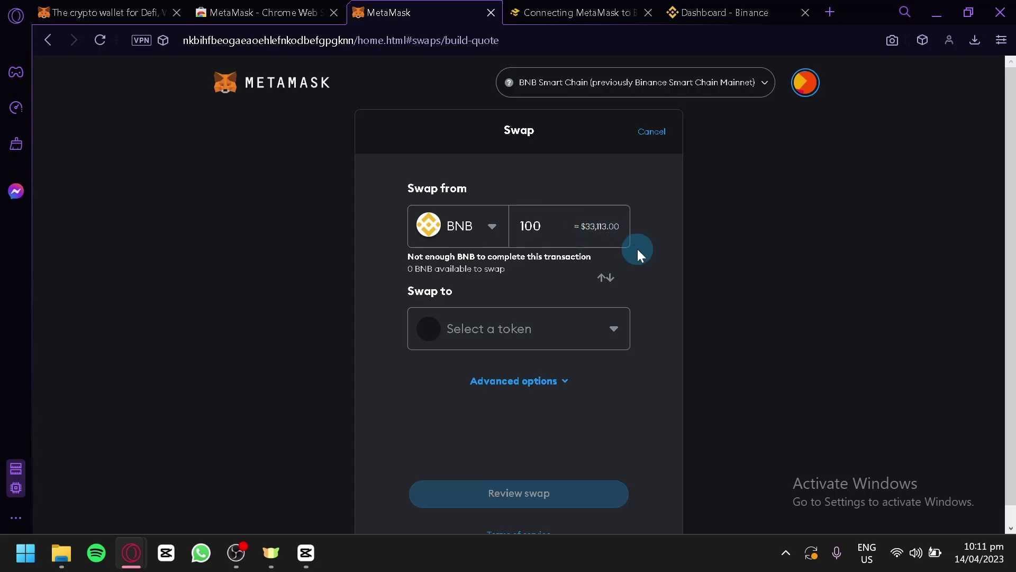
- Choose SHIB as the token to receive, then cancel the swap
left_click(529, 343)
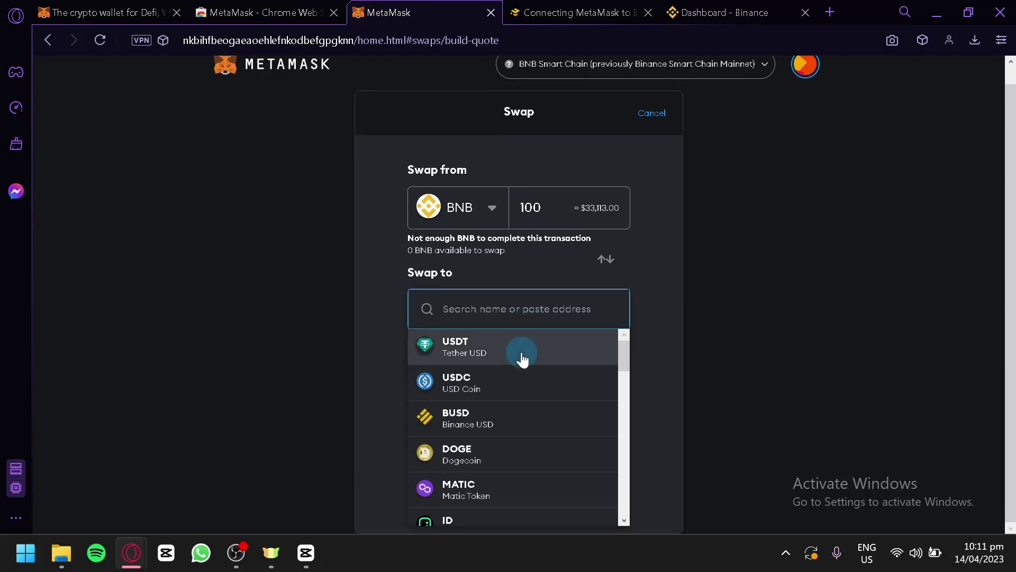
scroll(526, 460, "down", 8)
scroll(538, 382, "up", 2)
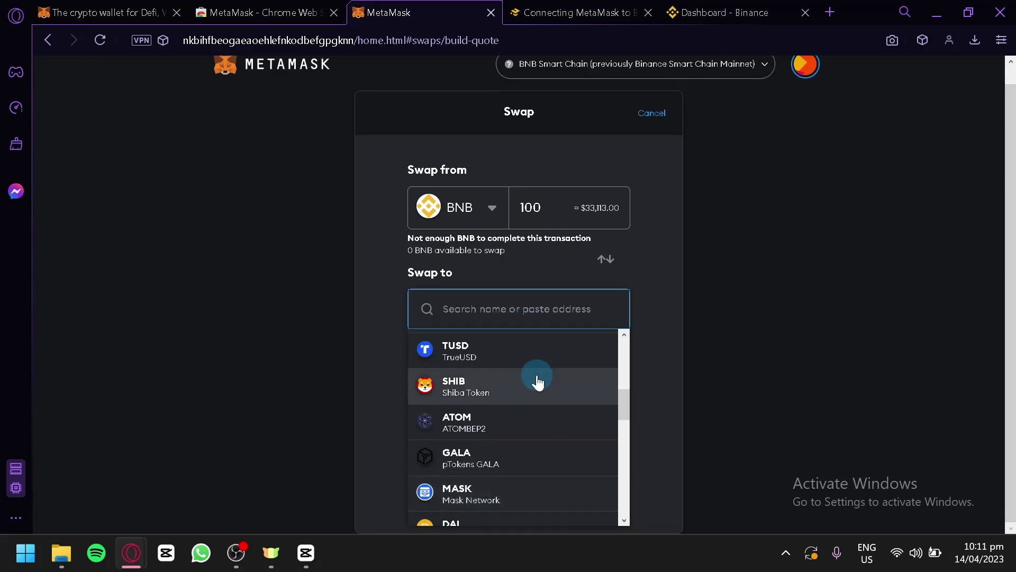
left_click(538, 382)
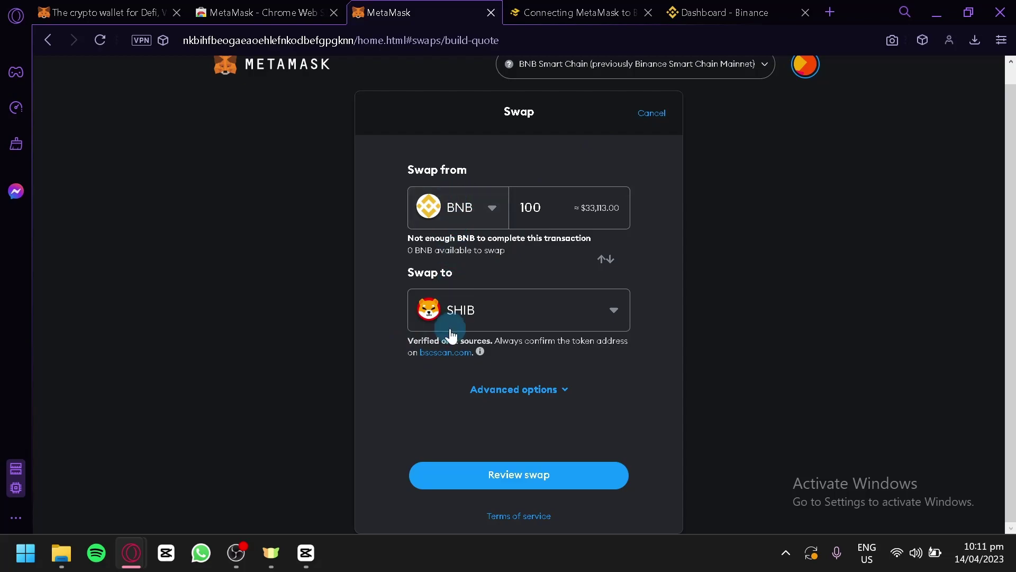
left_click(651, 113)
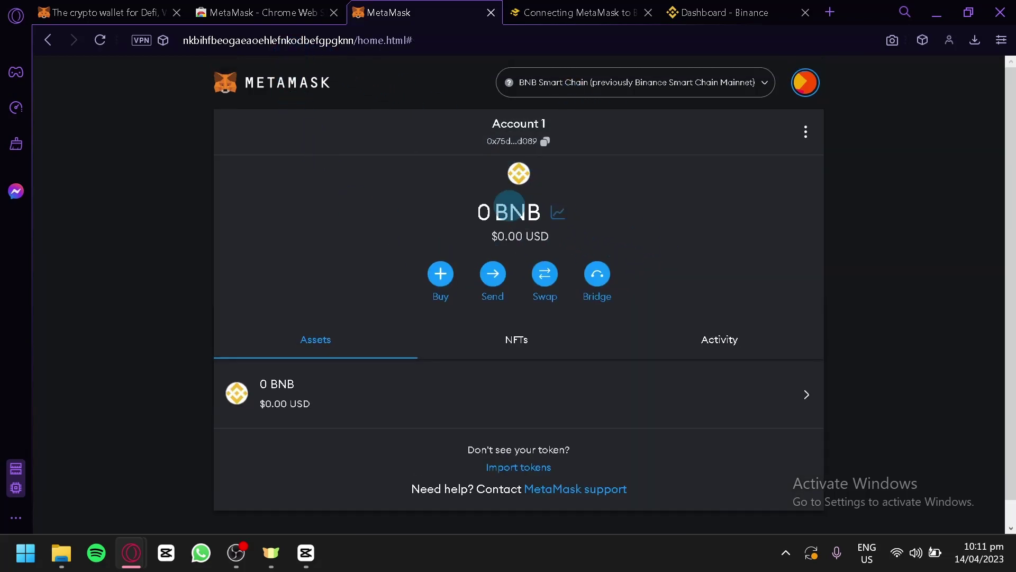
- Show the Binance dashboard and preview its Markets, Trade, Derivatives, Earn, Finance and Institutional menus
left_click(726, 8)
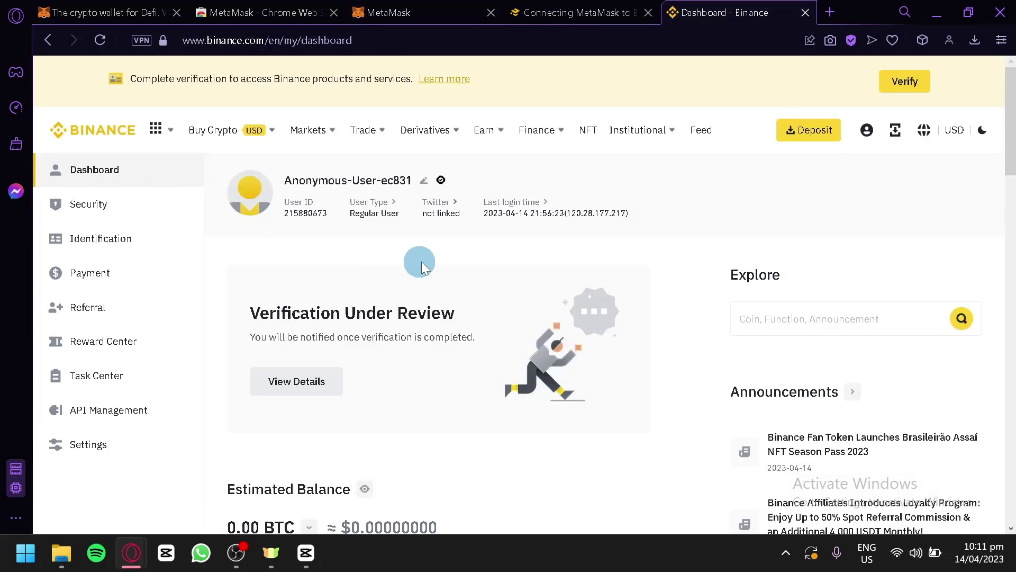
scroll(481, 265, "down", 5)
scroll(484, 265, "up", 5)
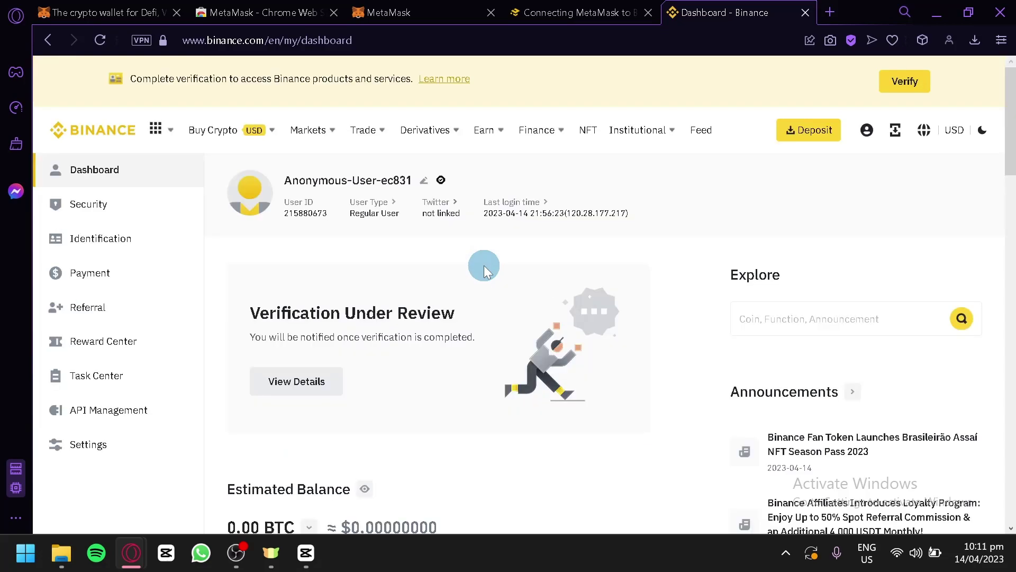
mouse_move(323, 144)
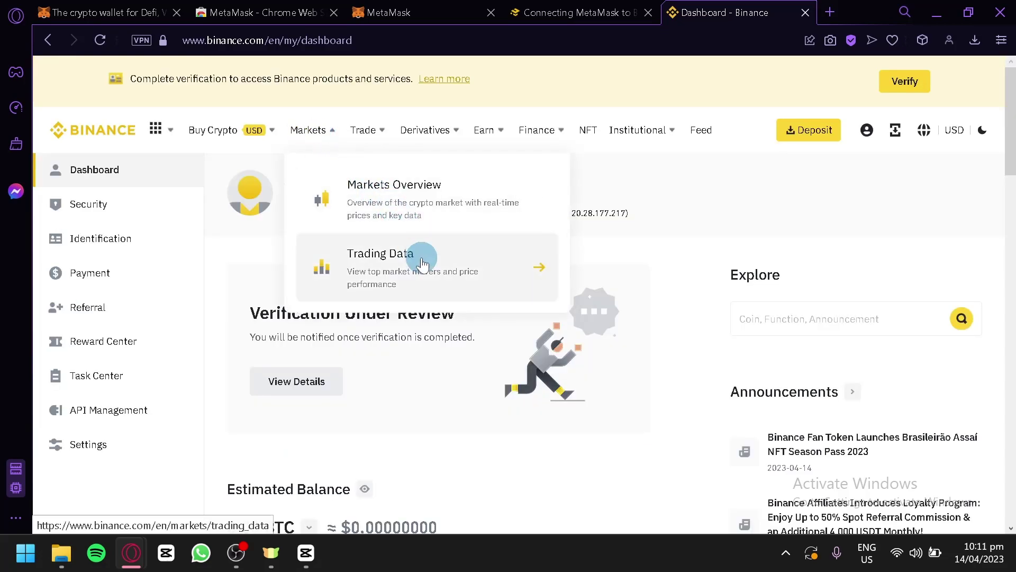
mouse_move(354, 151)
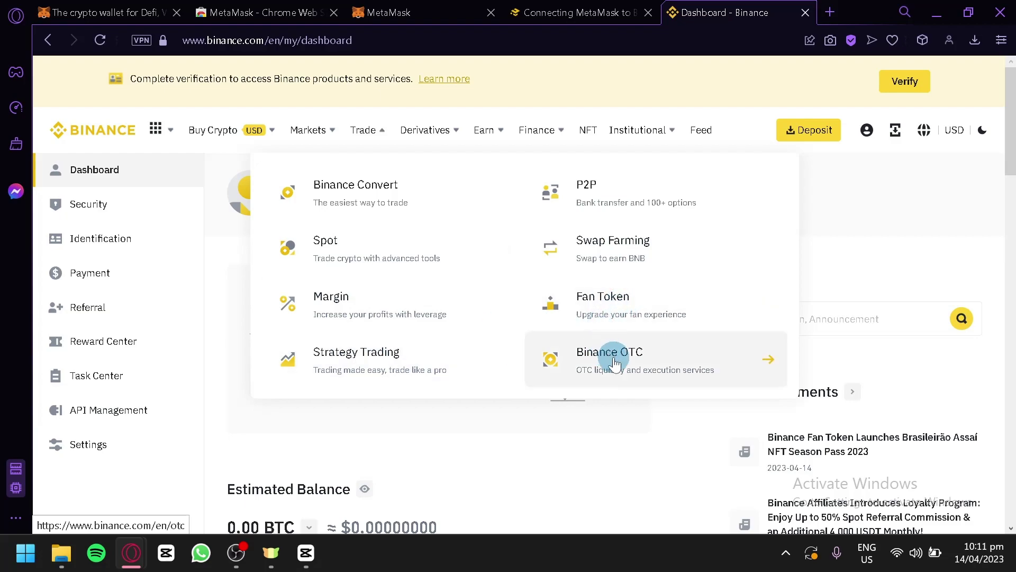
mouse_move(465, 130)
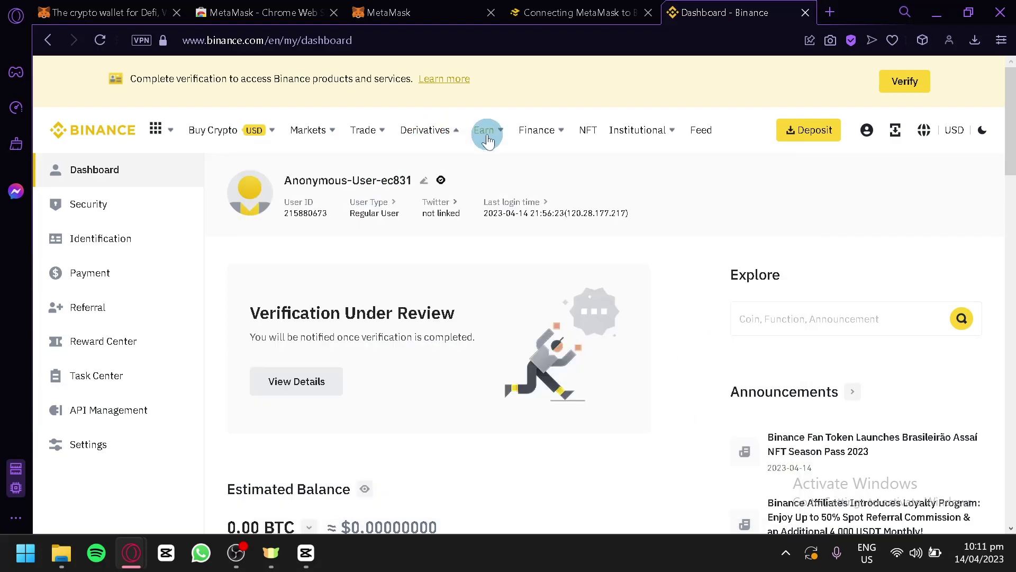
mouse_move(495, 136)
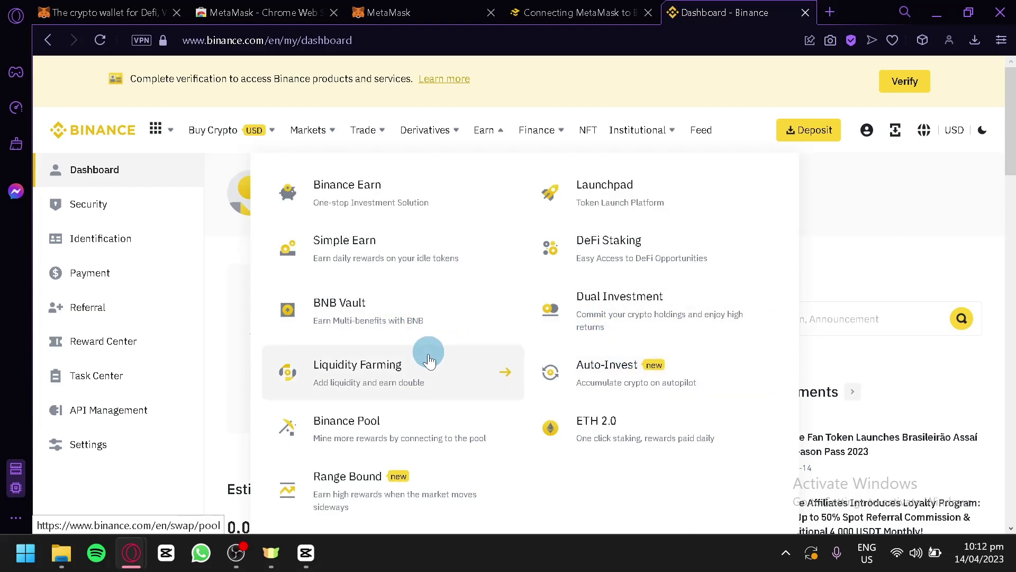
mouse_move(545, 139)
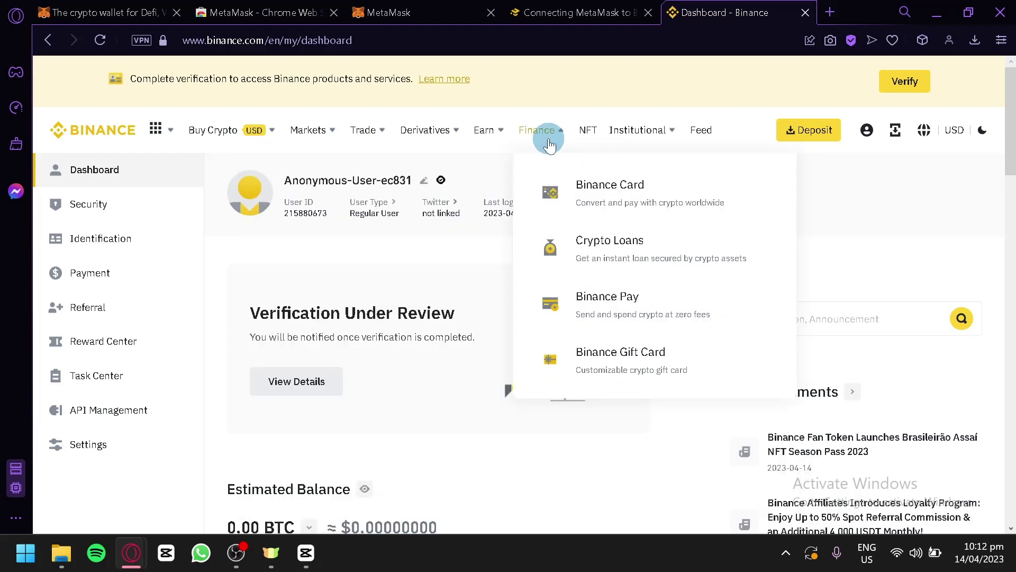
mouse_move(638, 137)
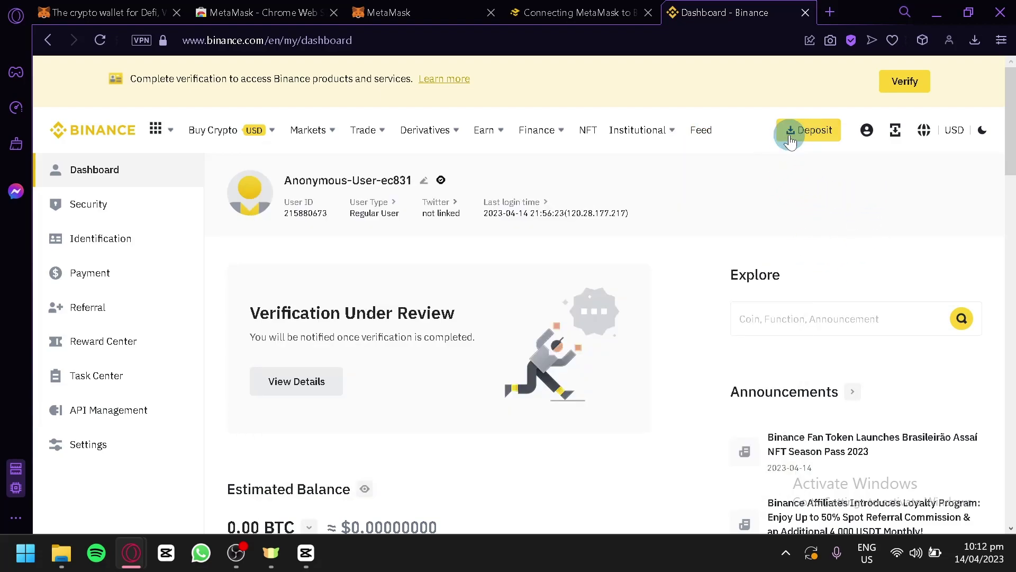
- Scroll past Estimated Balance to the Markets table listing BNB at $330.7 and Bitcoin at $30,604
scroll(410, 283, "down", 3)
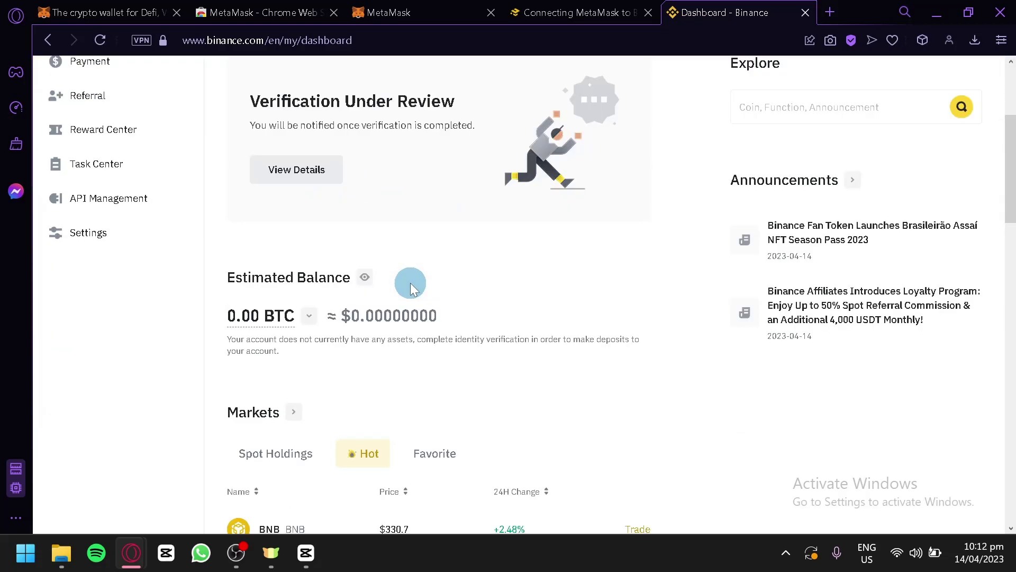
scroll(446, 307, "down", 8)
scroll(445, 306, "up", 4)
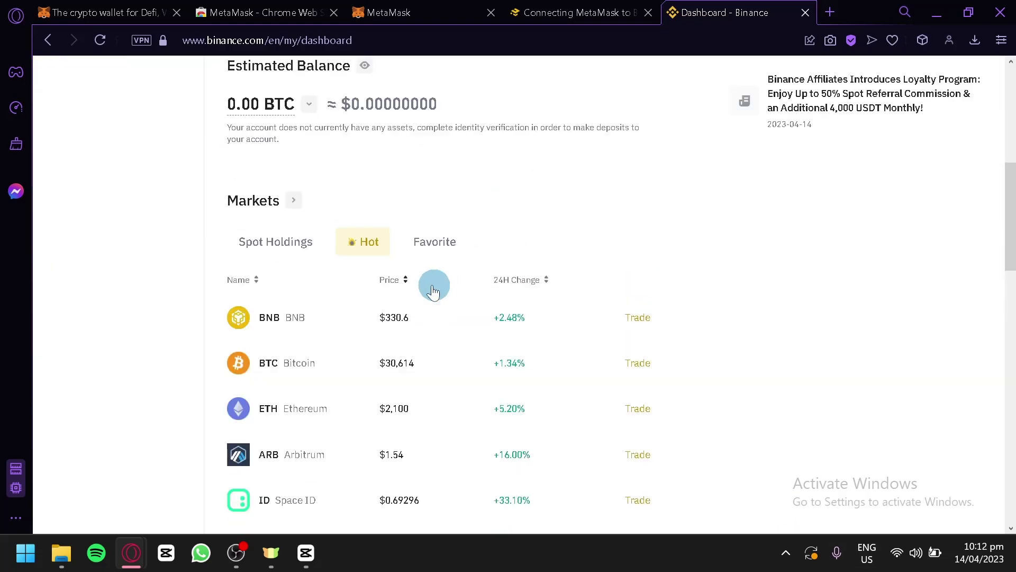
scroll(201, 222, "up", 2)
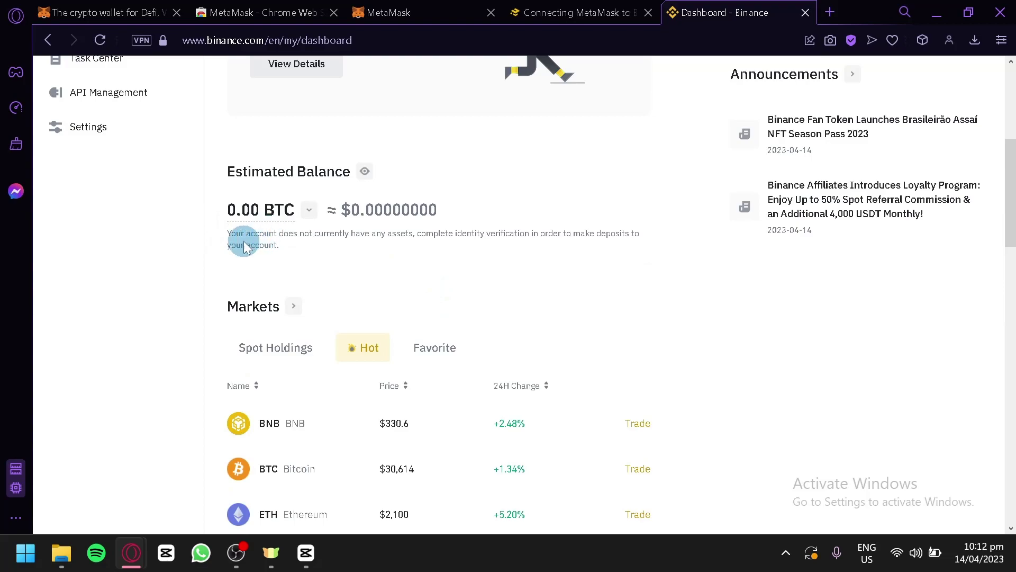
scroll(211, 264, "down", 4)
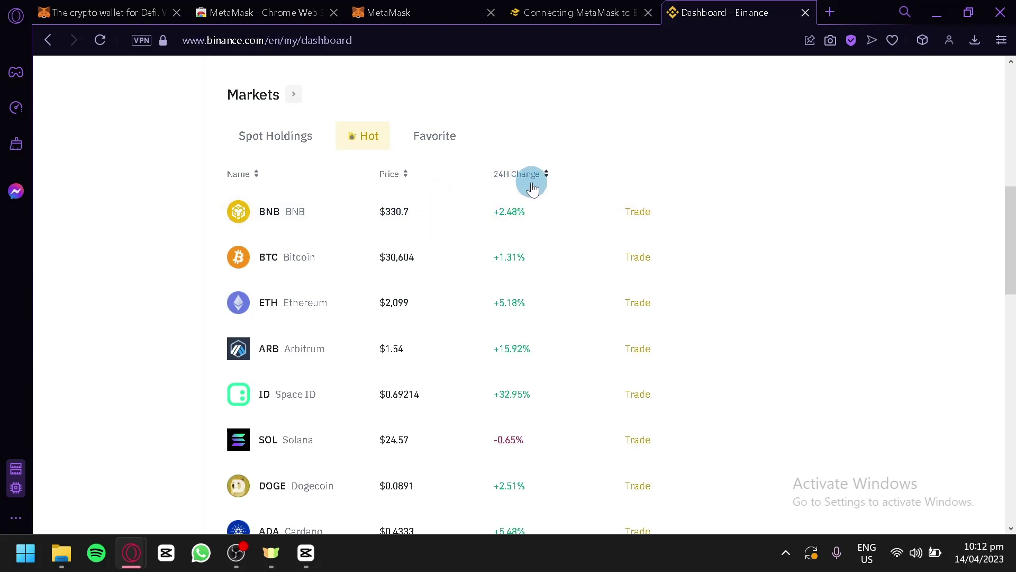
- Bring the MetaMask tab back, showing Account 1 with 0 BNB on BNB Smart Chain
key("ctrl+Tab")
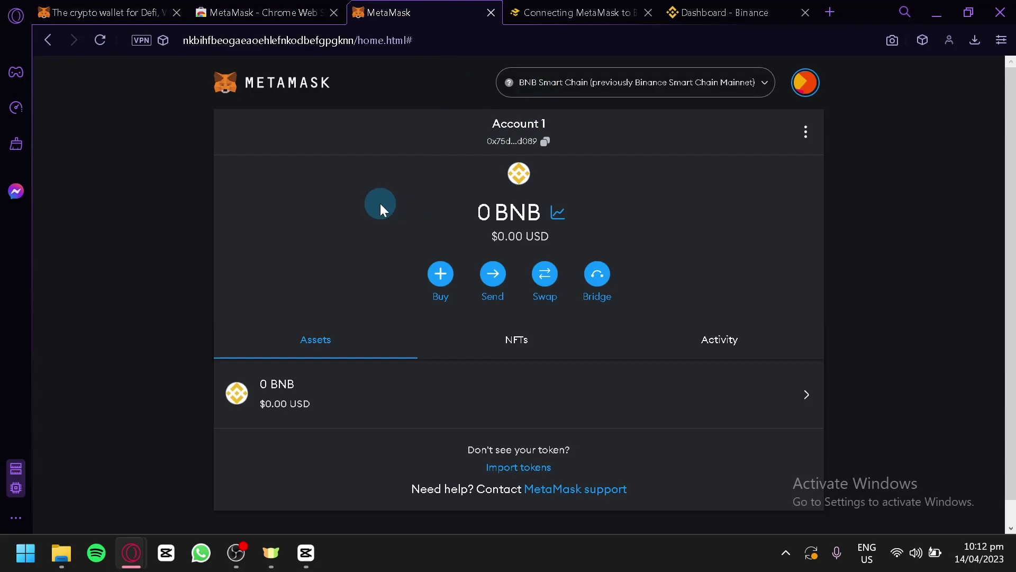